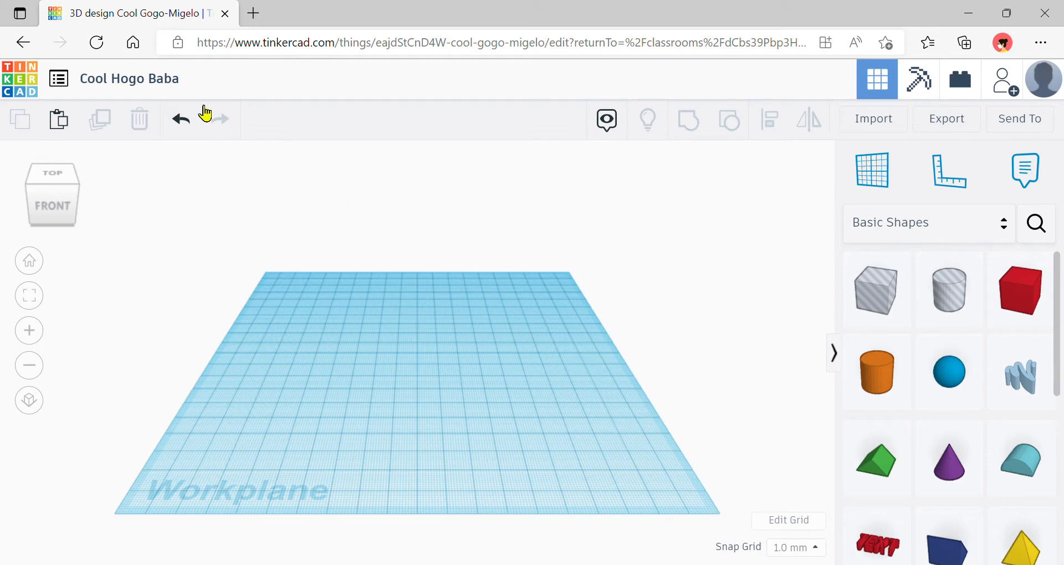
- Rename the design to "Cake - " followed by the teacher's title and name
left_click(159, 78)
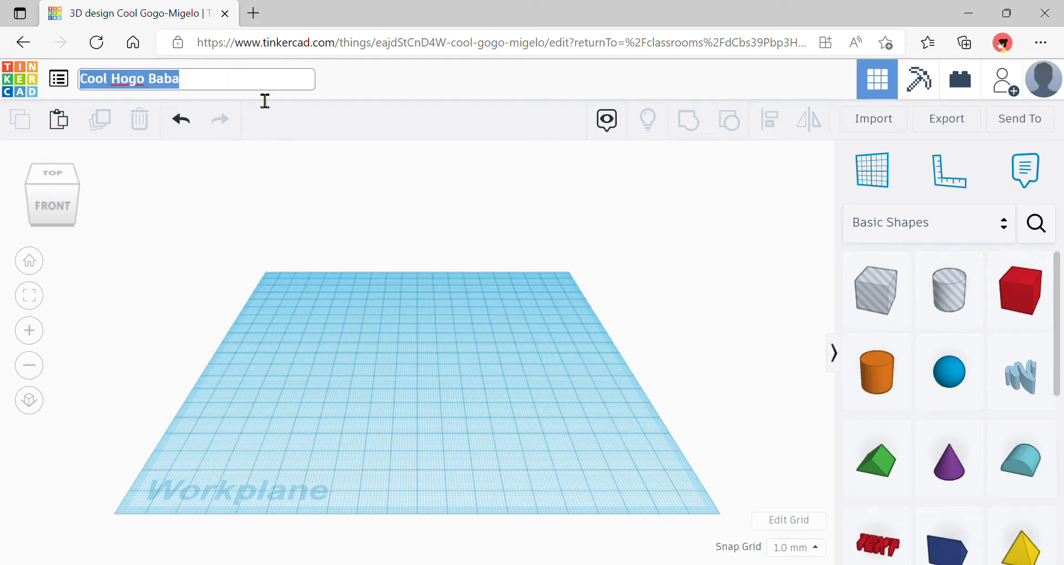
type("Cake - M")
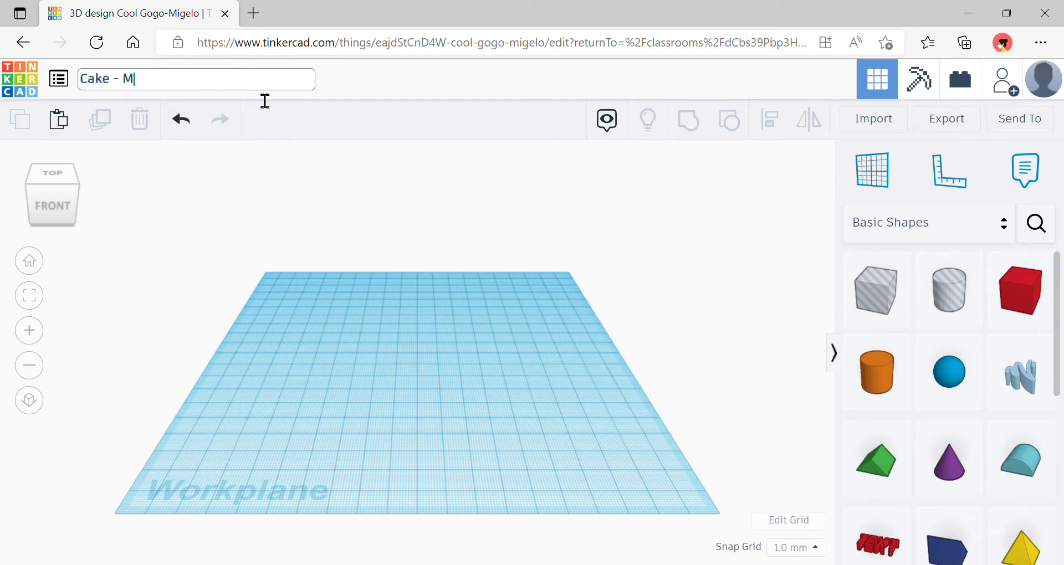
type("issCliare")
key("Left")
key("Left")
key("BackSpace")
key("BackSpace")
type("ai")
key("Left")
key("Left")
key("Left")
key("Left")
left_click(417, 338)
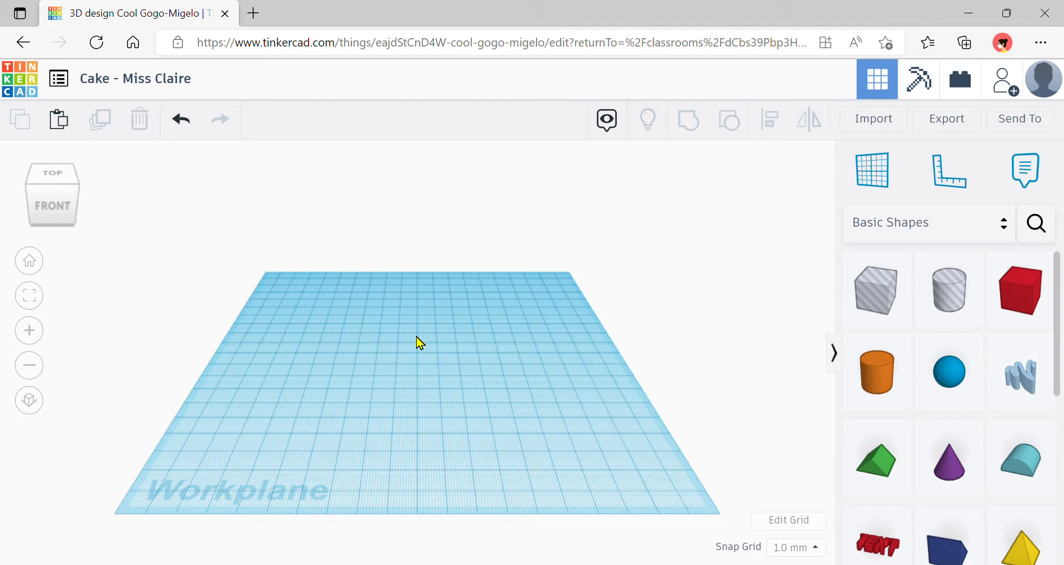
- Place a solid cylinder on the workplane and set its width and length to 80 mm each
left_click(874, 406)
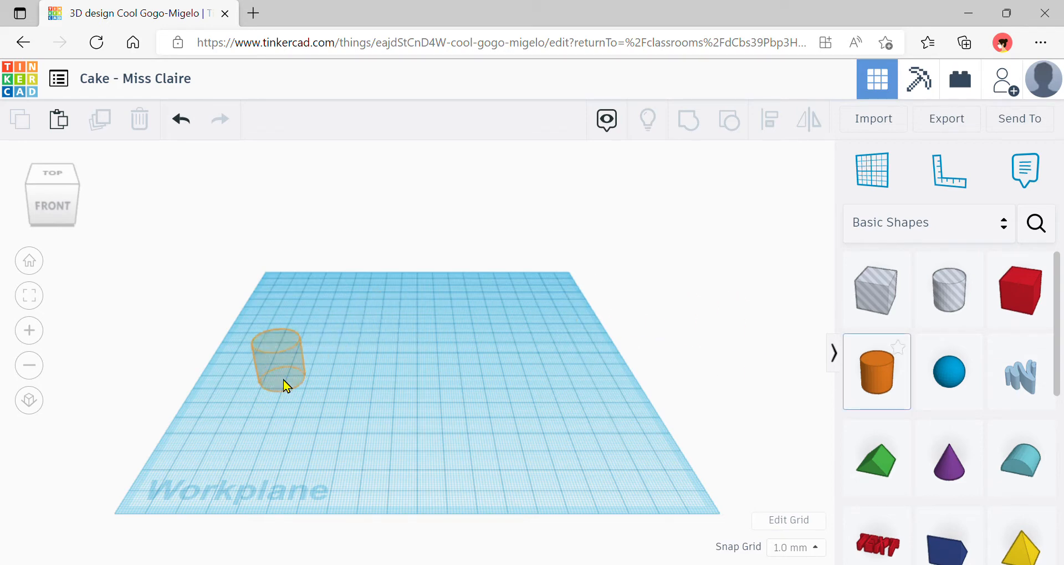
left_click(284, 380)
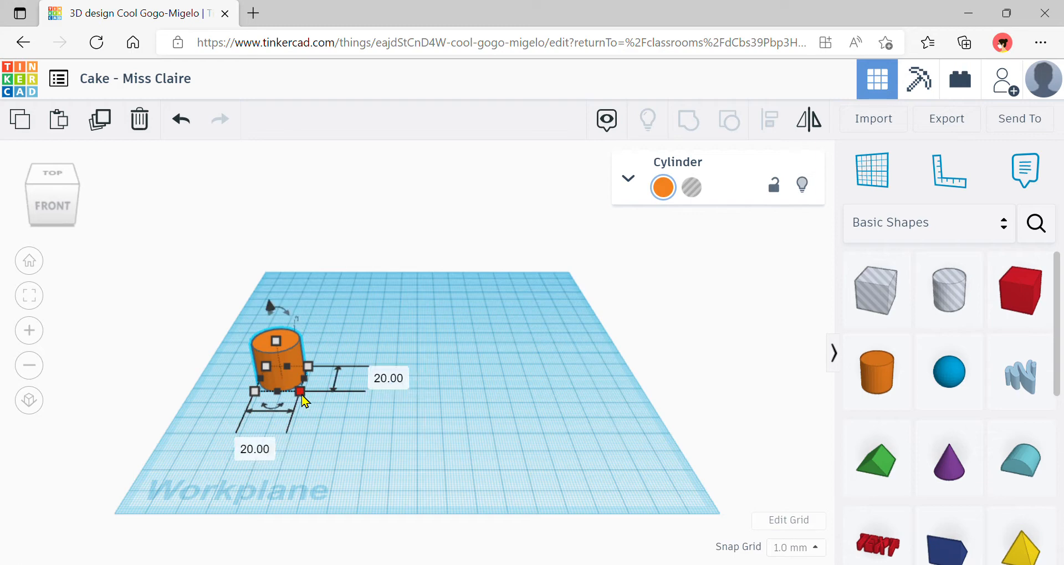
left_click(256, 460)
type("80")
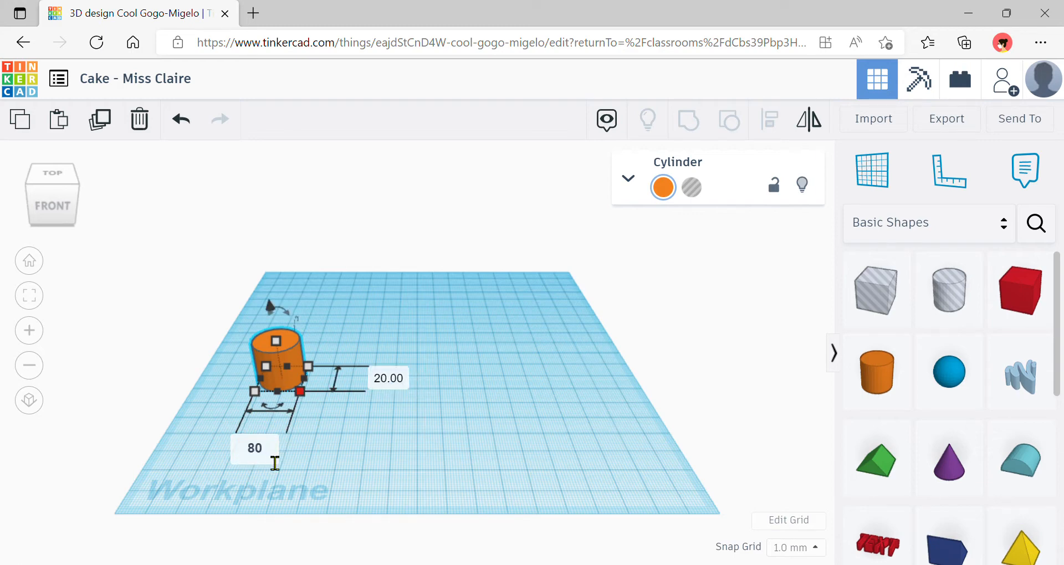
key("Return")
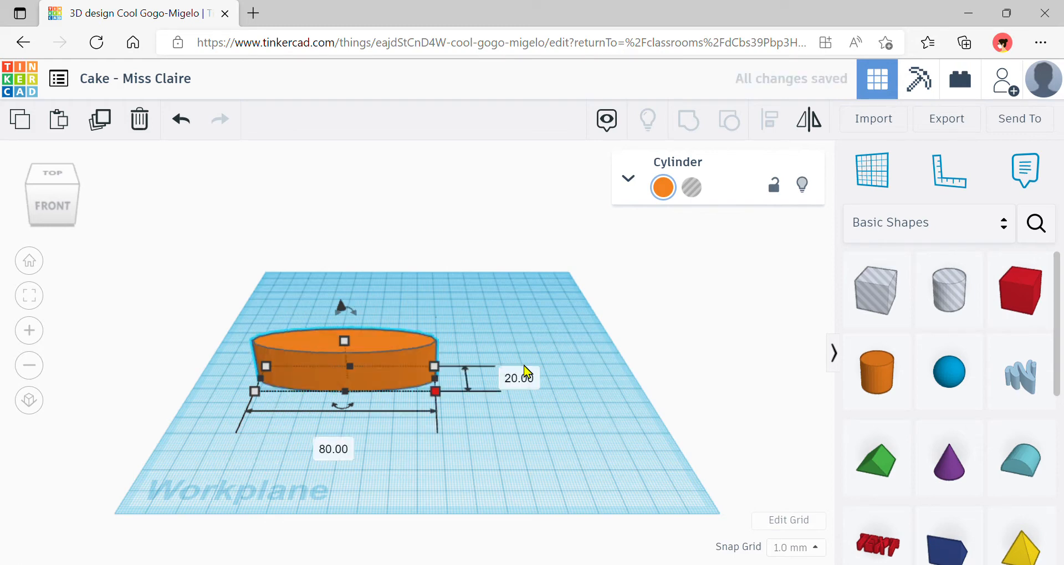
left_click(533, 381)
type("80")
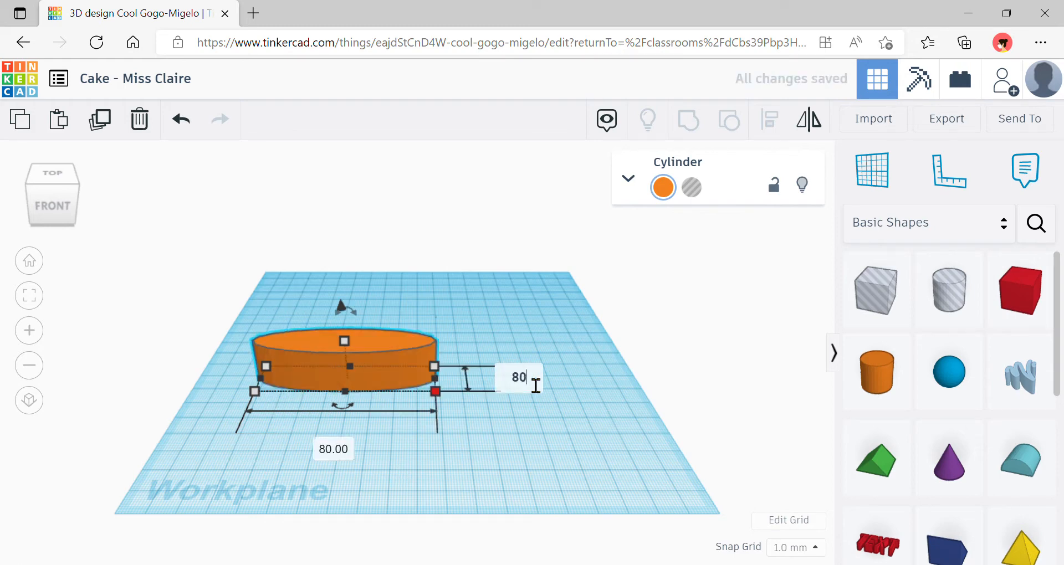
key("Return")
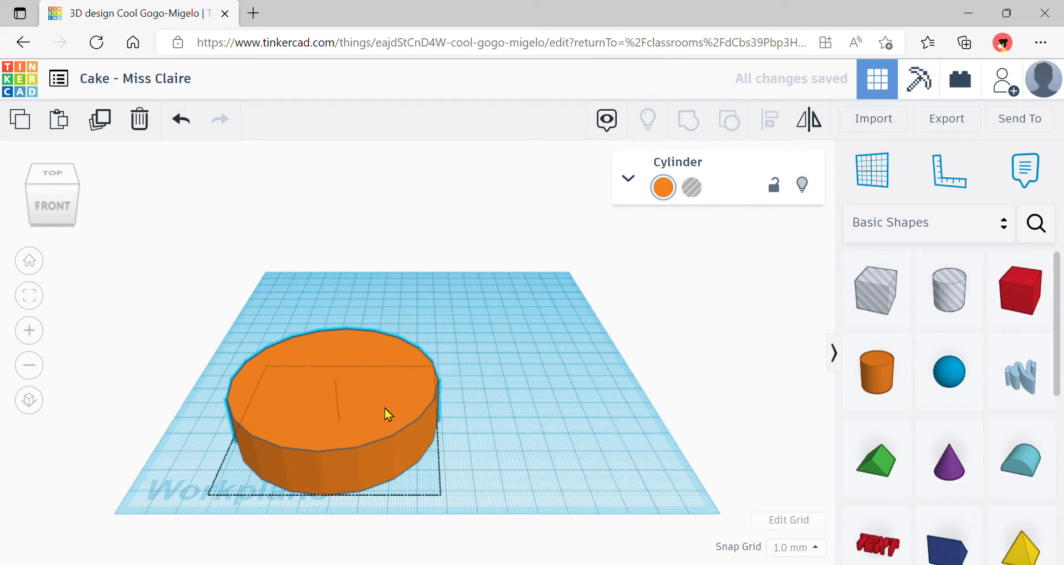
- Move the cylinder farther back on the workplane and make it 5 mm tall and purple
left_click_drag(385, 410, 380, 351)
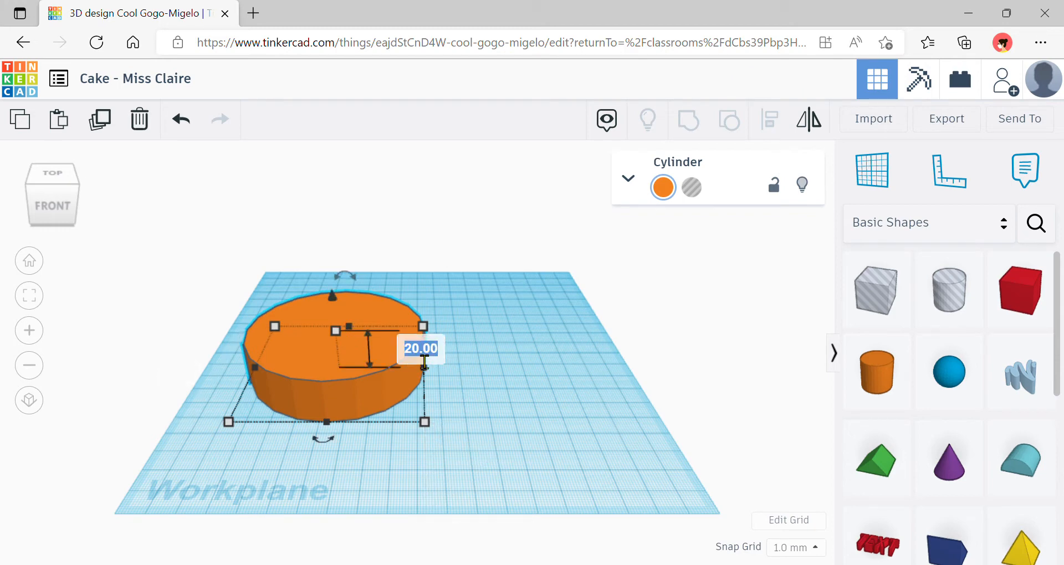
type("5")
key("Return")
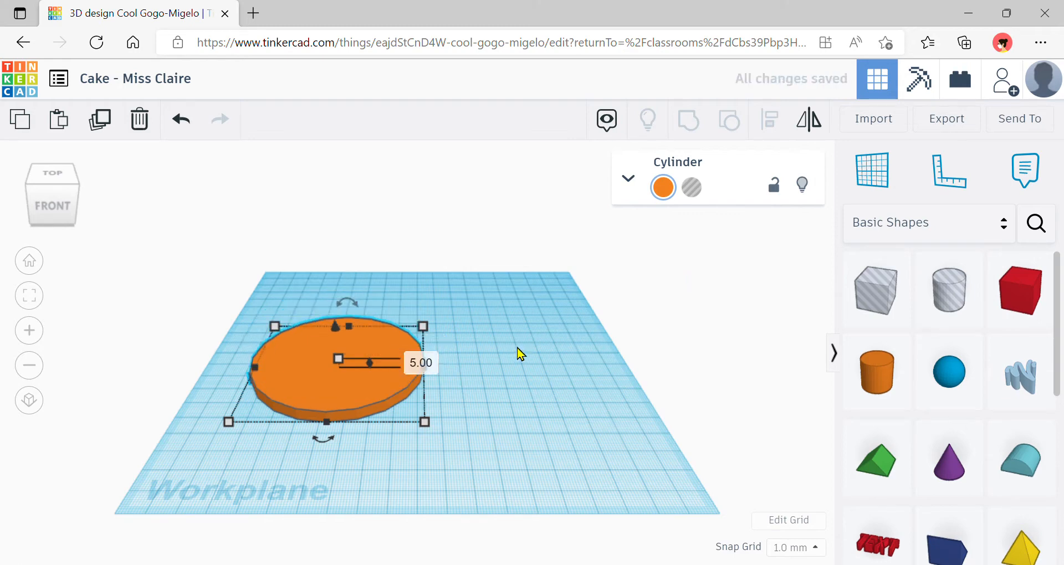
left_click(674, 185)
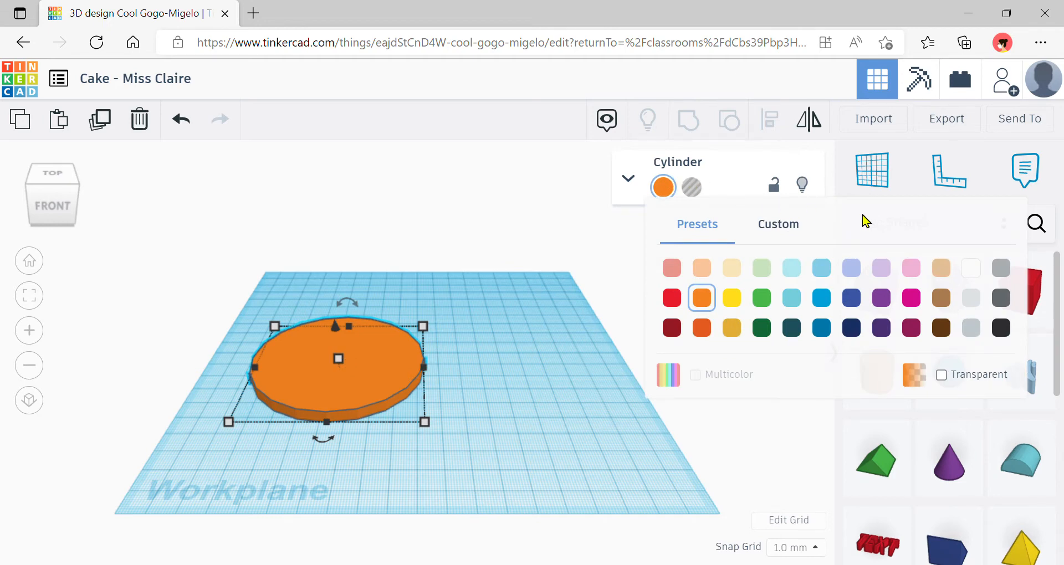
left_click(884, 302)
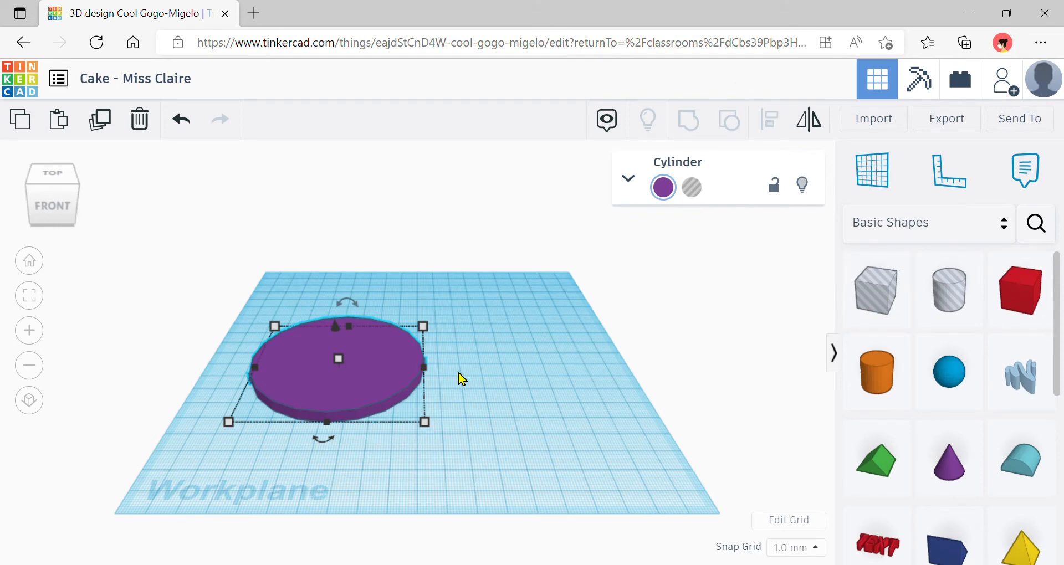
- Make a magenta copy of the purple disc and raise it to the level of the purple disc's top face
left_click(22, 133)
left_click(68, 122)
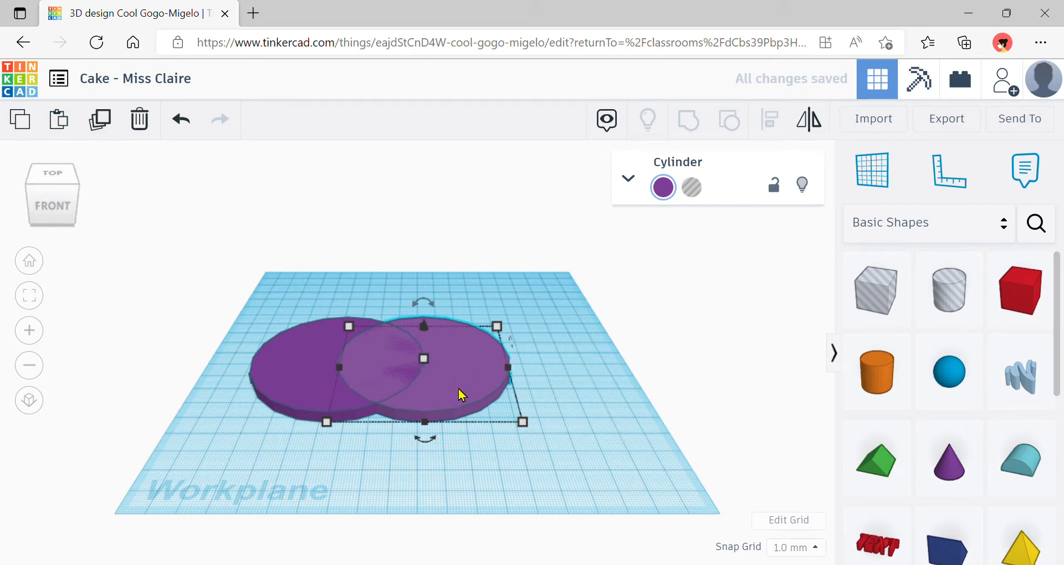
left_click(662, 197)
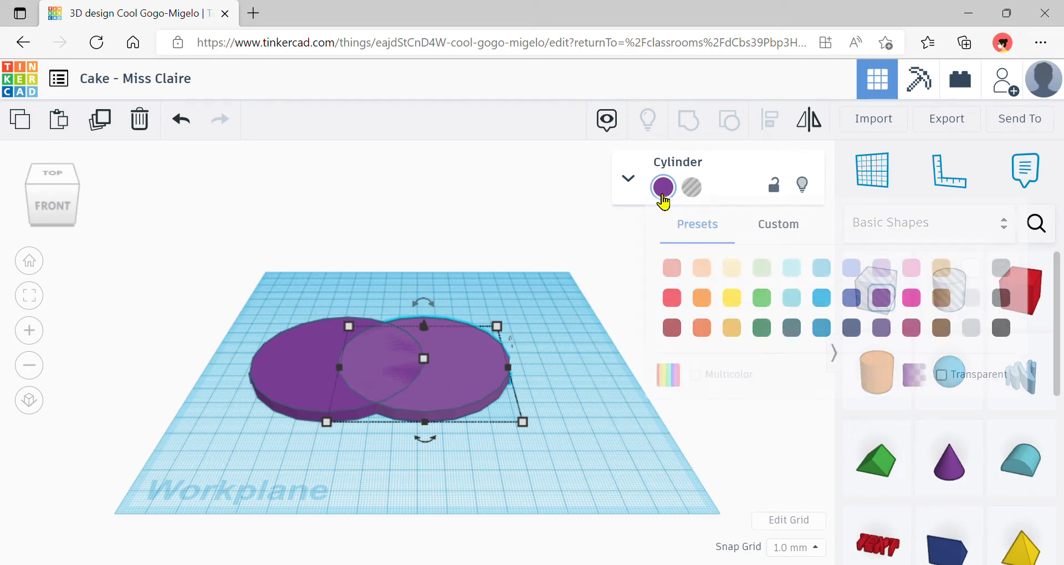
left_click(912, 298)
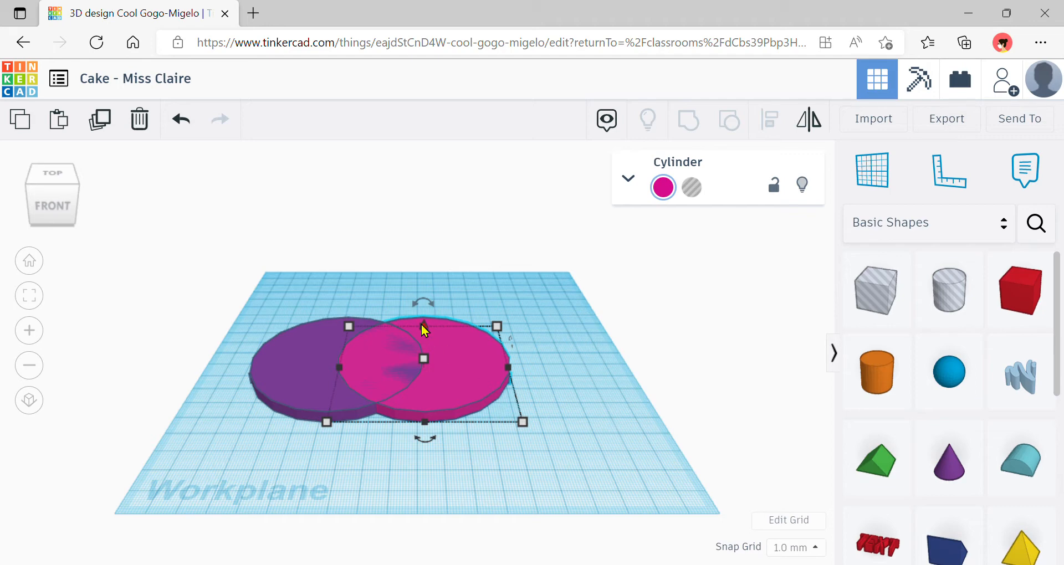
left_click_drag(424, 329, 427, 319)
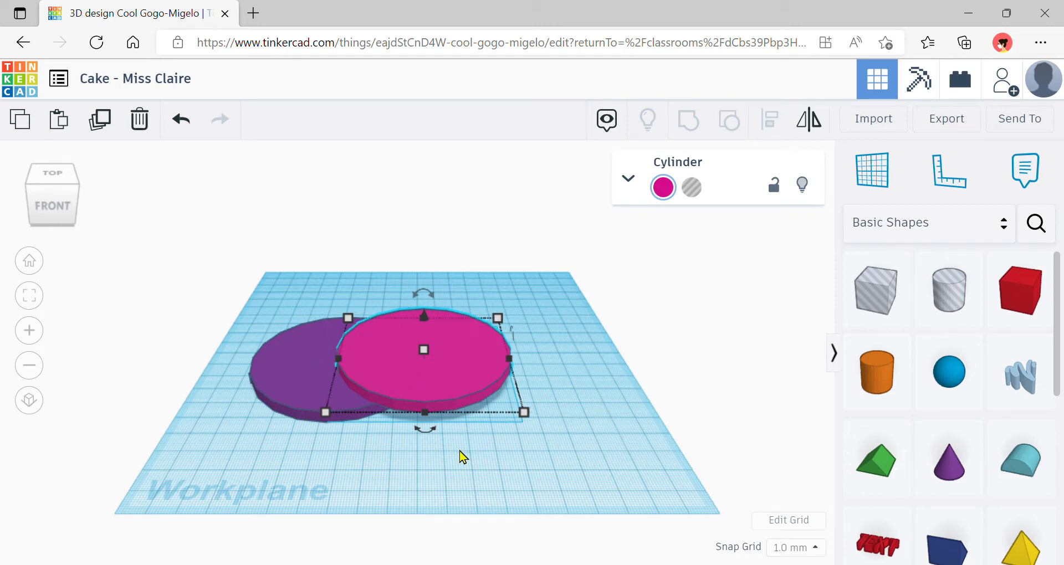
- Align the purple and magenta discs on their centres across the width so they stack
left_click_drag(278, 282, 533, 450)
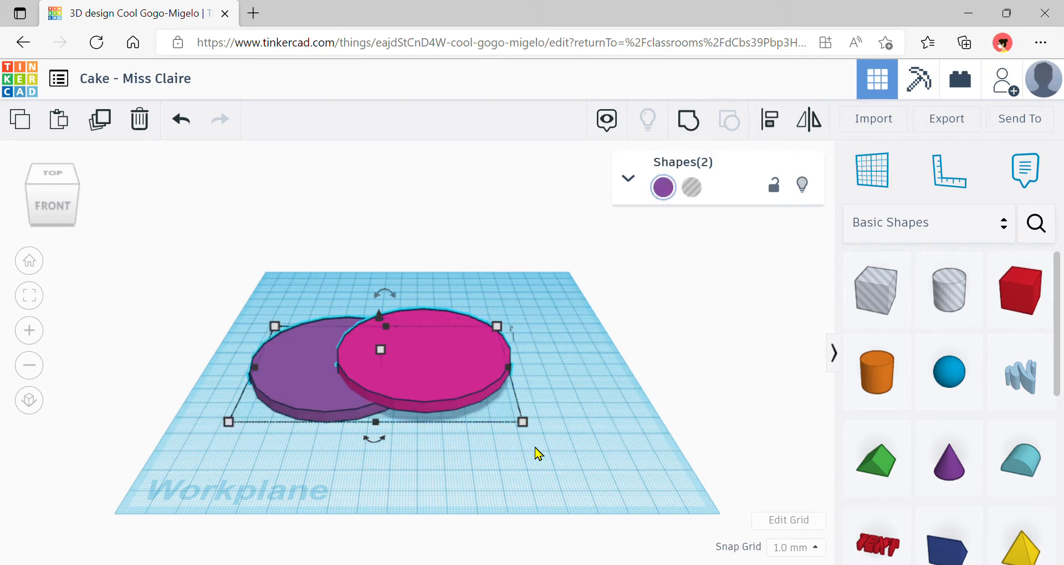
left_click(772, 127)
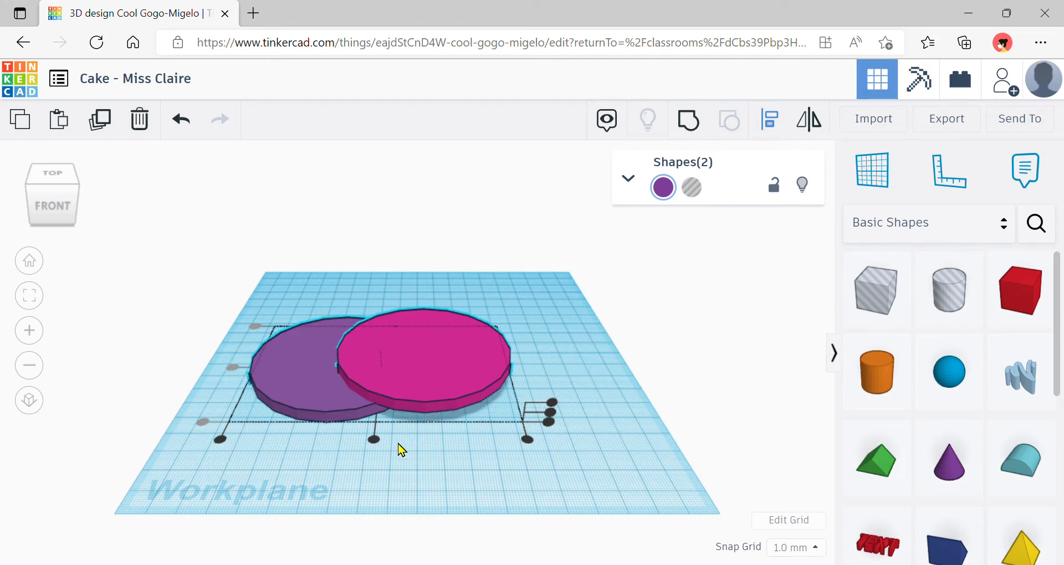
left_click(375, 441)
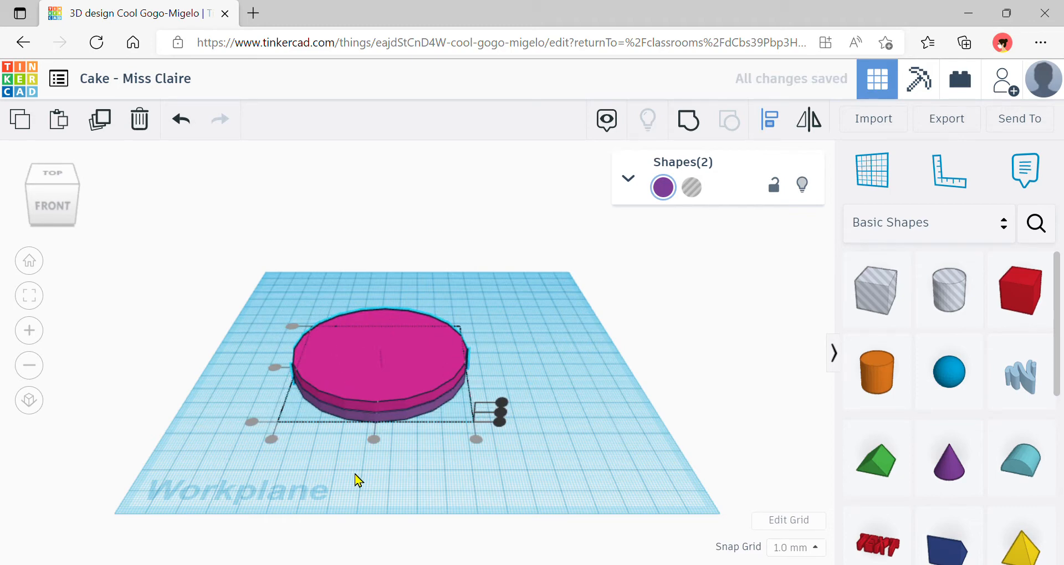
left_click(559, 382)
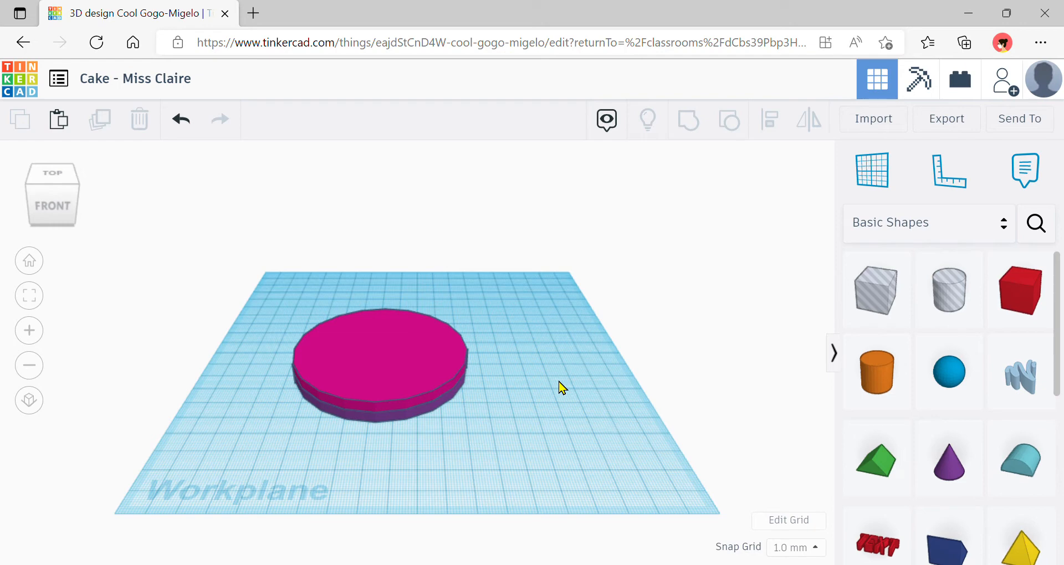
- Make a blue copy of the magenta disc and raise it to the level of the magenta disc's top face
left_click(386, 358)
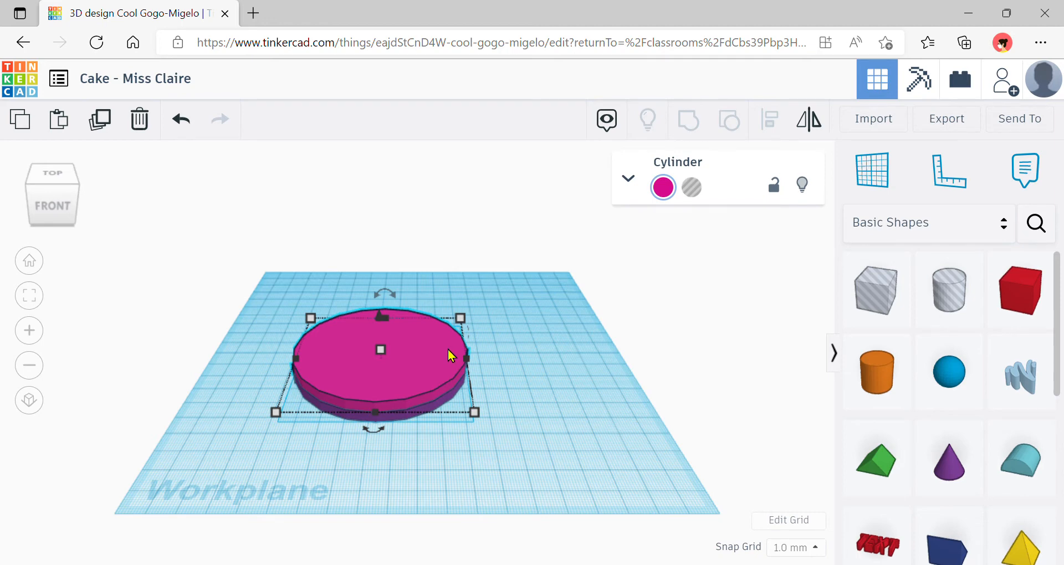
left_click(23, 123)
left_click(71, 127)
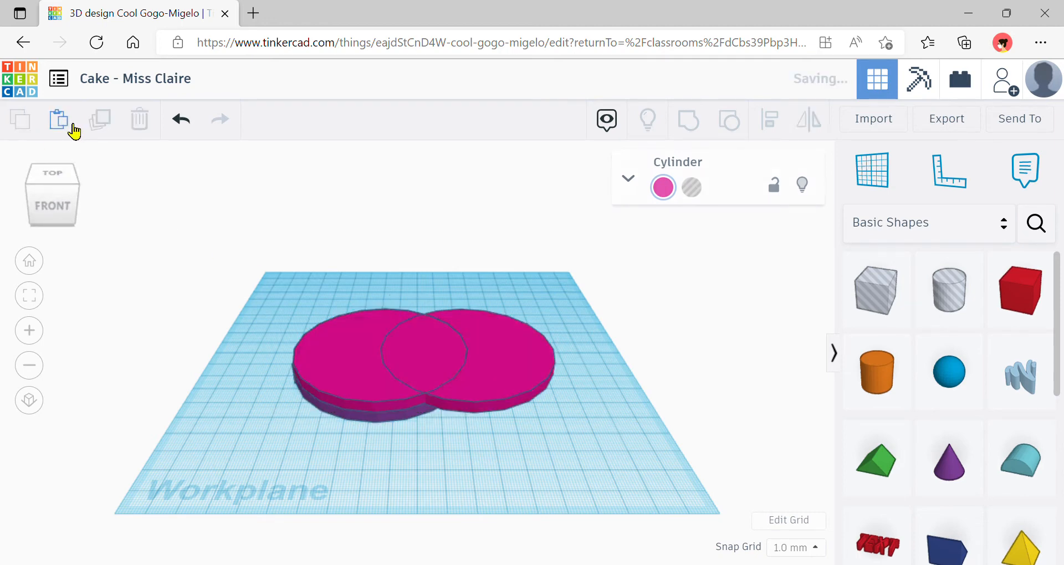
left_click(671, 192)
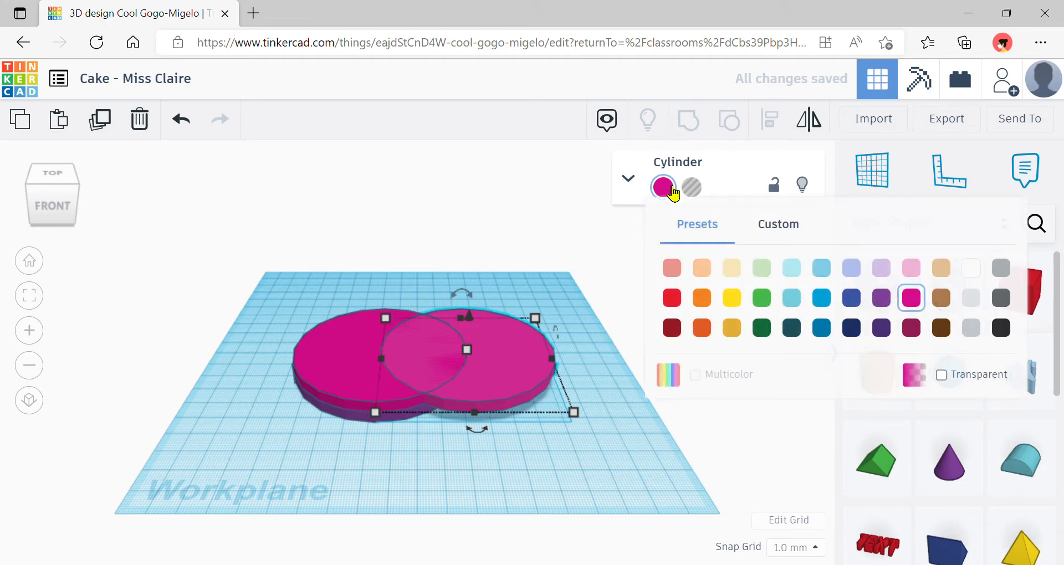
left_click(823, 296)
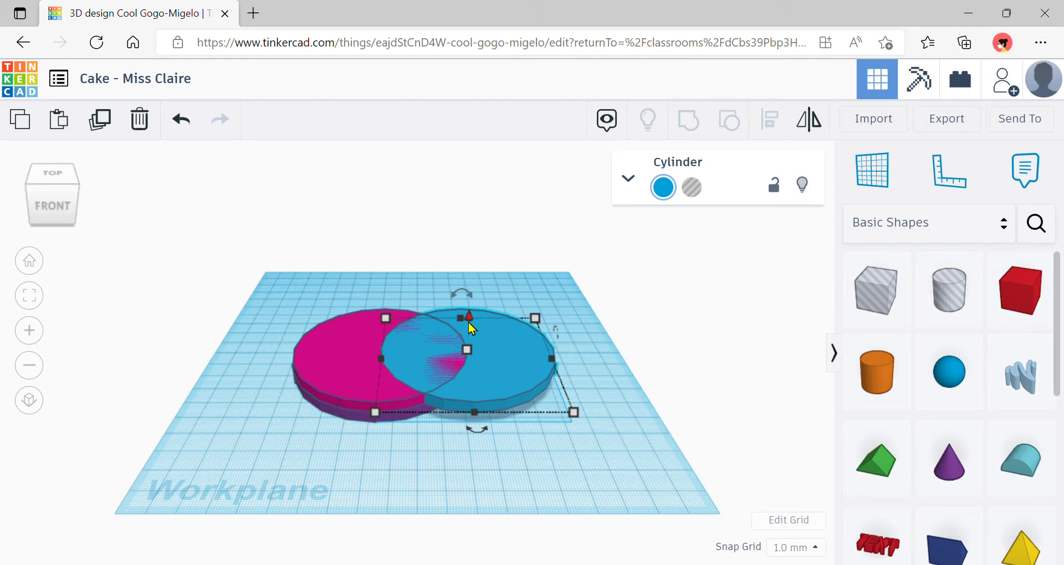
left_click_drag(468, 322, 471, 312)
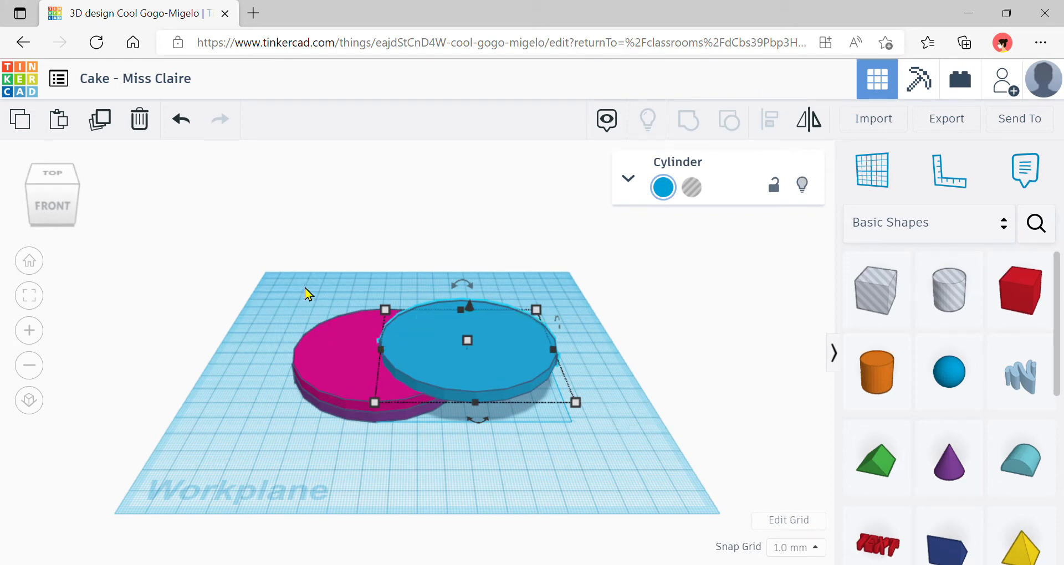
- Align the purple, magenta and blue discs on their centres across the width so all three stack
left_click_drag(305, 287, 556, 443)
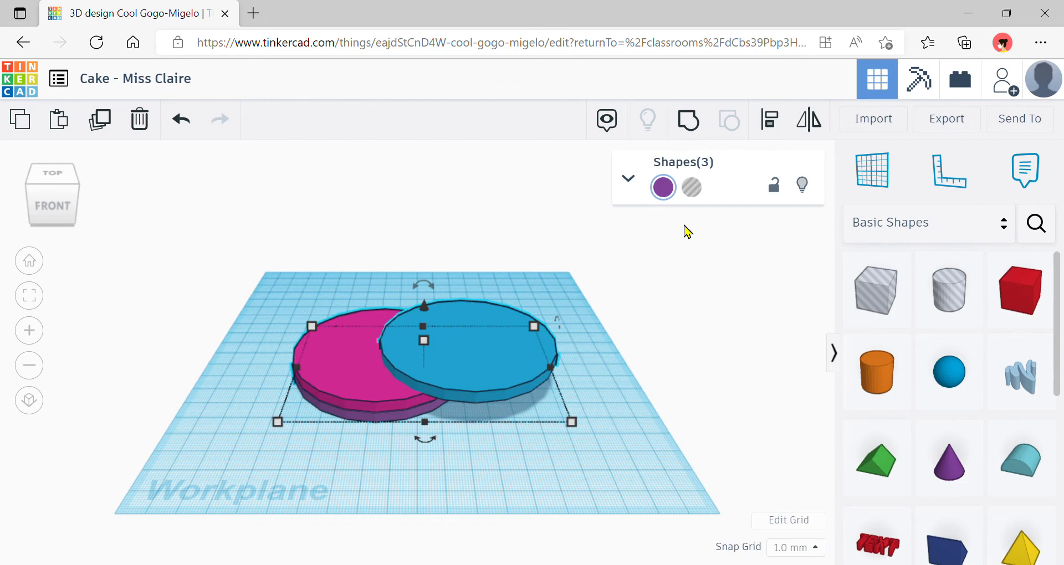
left_click(770, 118)
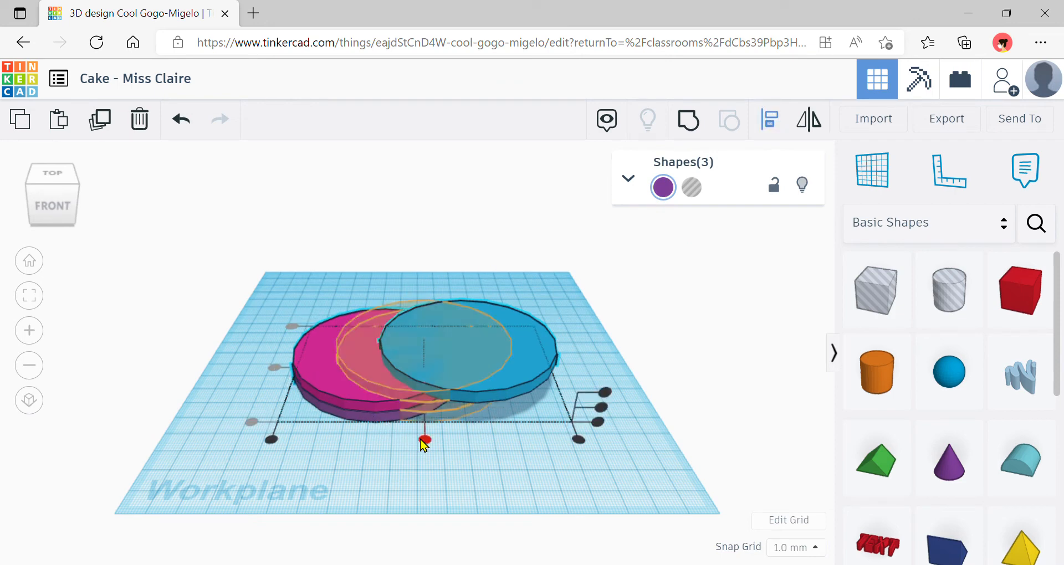
left_click(424, 440)
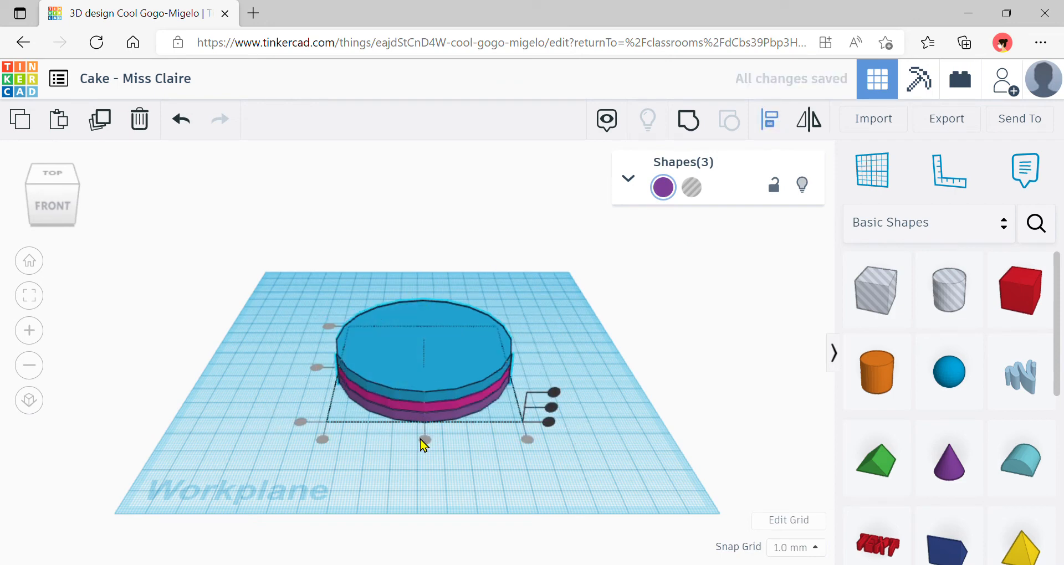
left_click(607, 349)
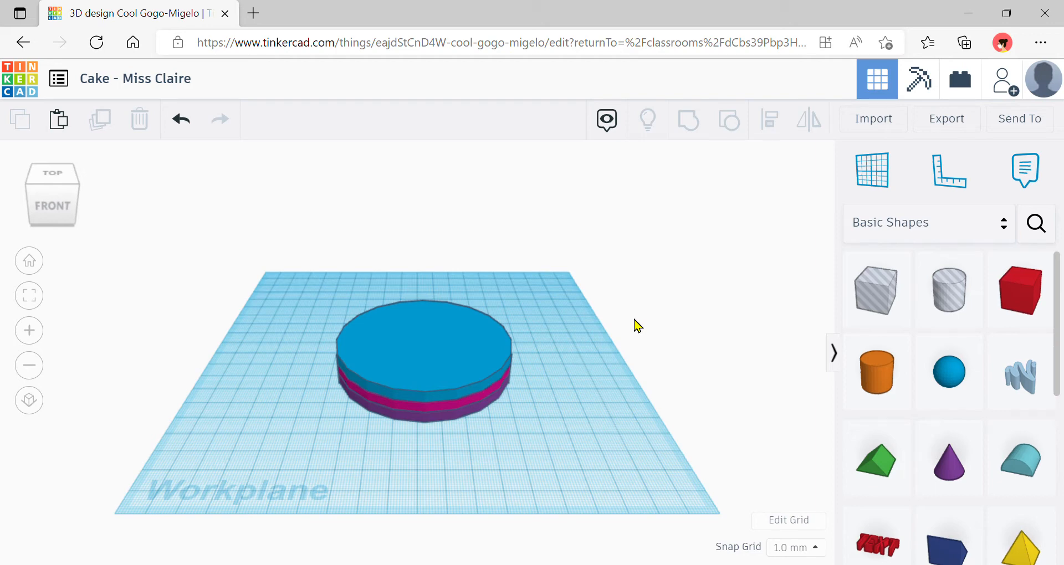
- Make a green copy of the blue disc and raise it by 5 mm to 15 mm above the workplane
left_click(416, 372)
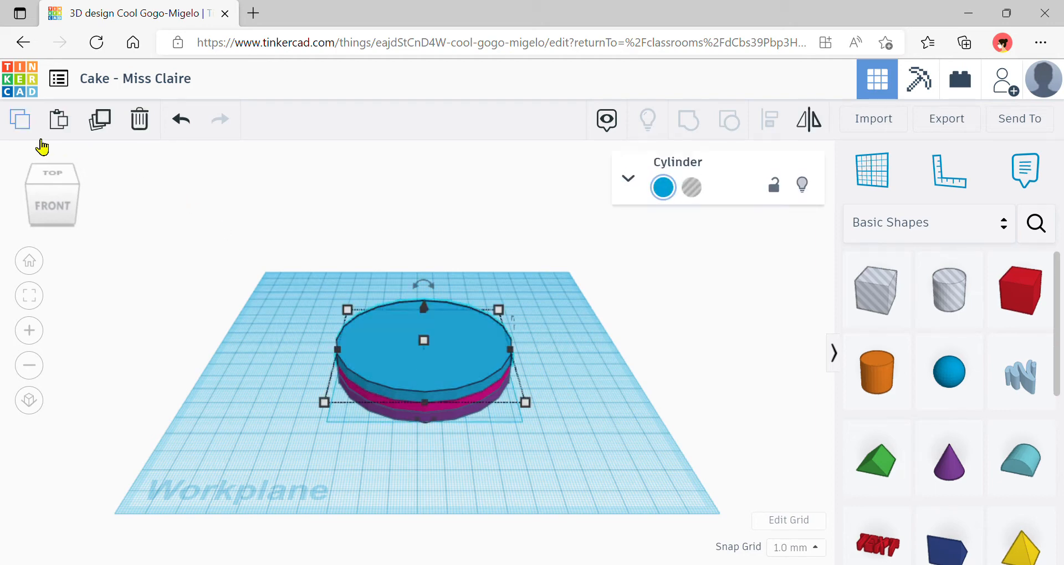
left_click(20, 121)
left_click(59, 121)
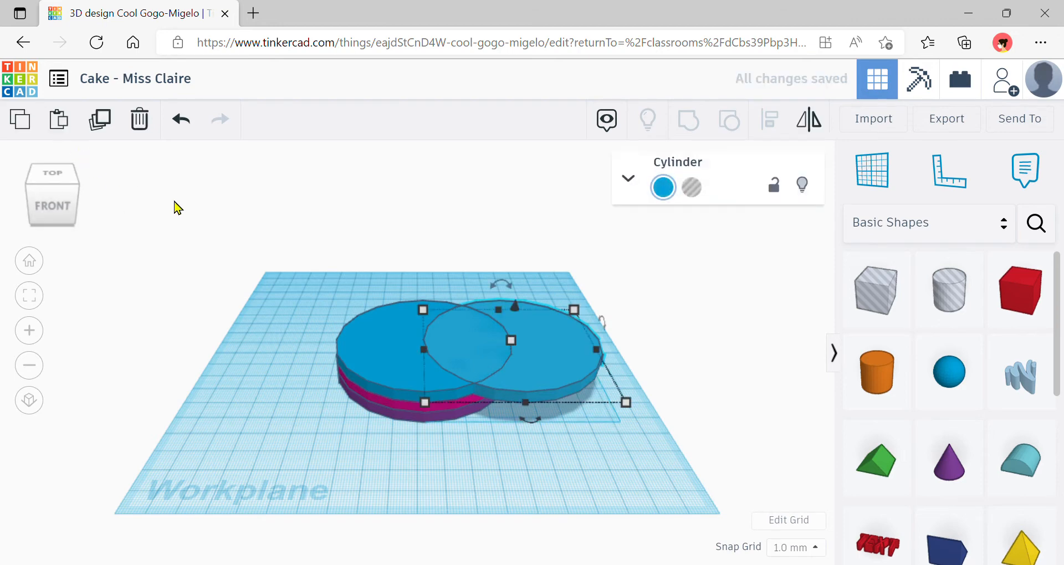
left_click(663, 187)
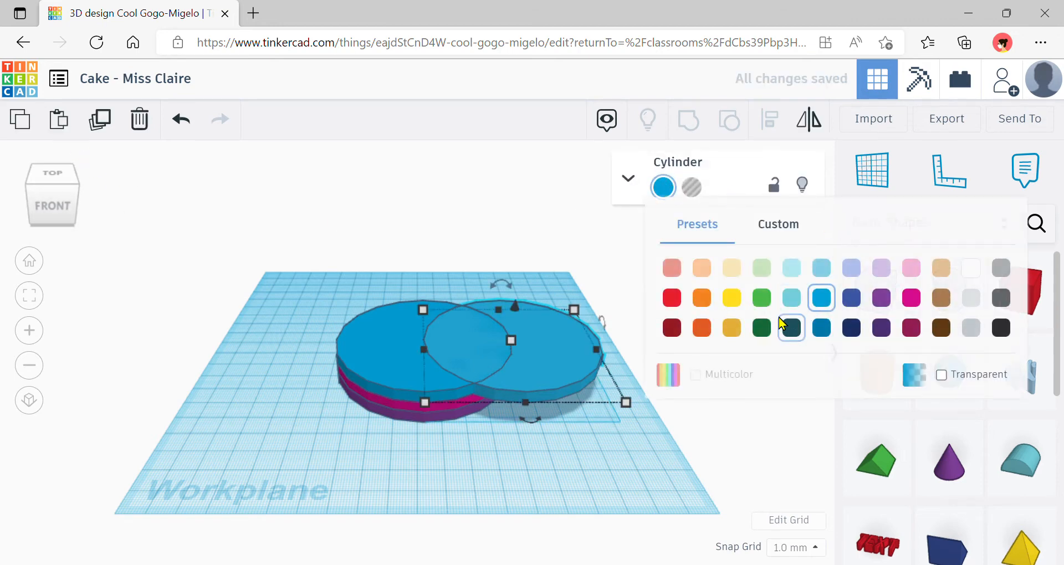
left_click(763, 302)
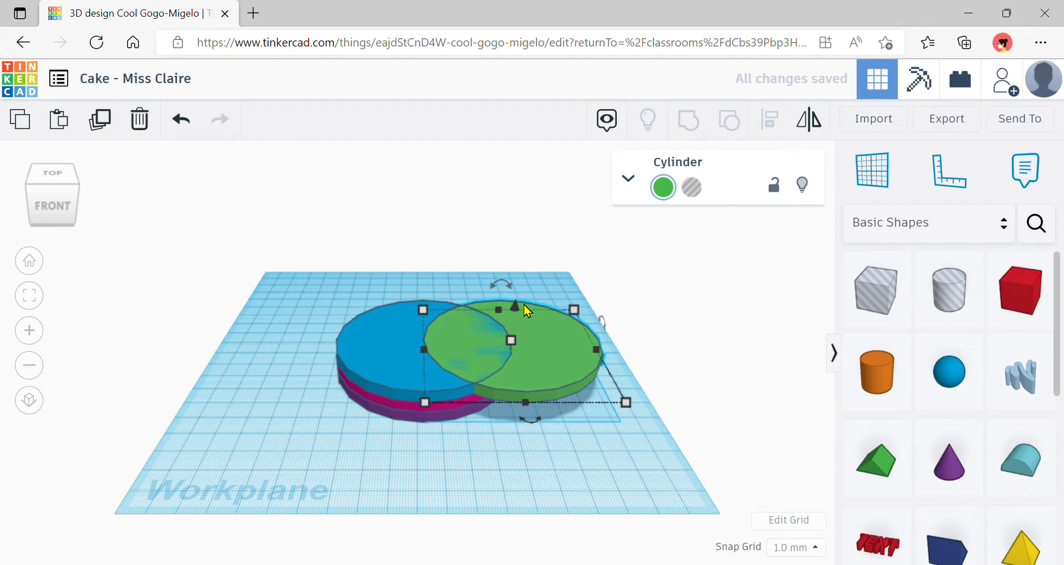
left_click_drag(514, 307, 515, 296)
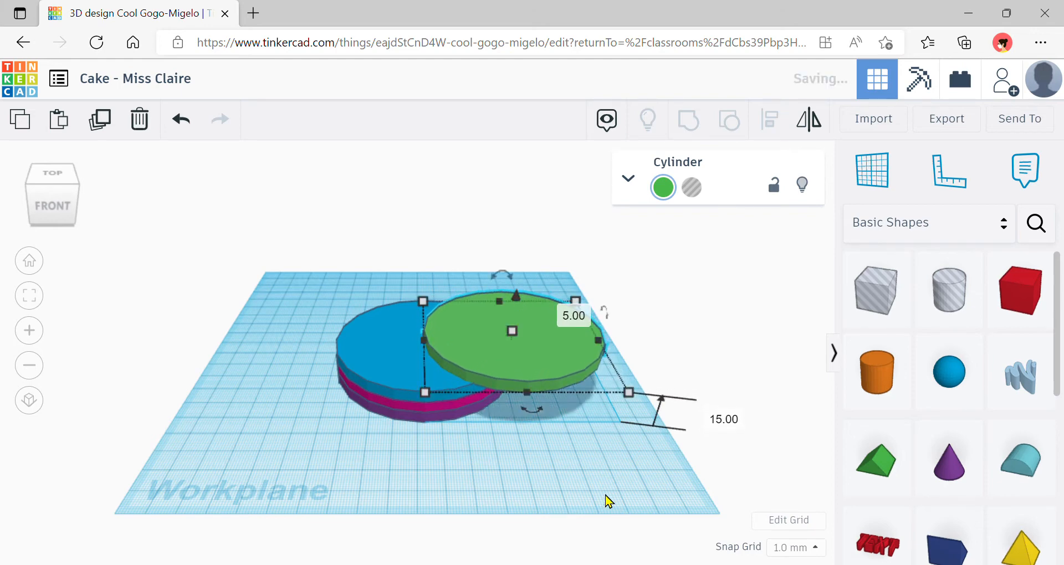
- Align the purple, magenta, blue and green discs on their centres across the width so all four stack
left_click(305, 289)
left_click_drag(297, 282, 563, 450)
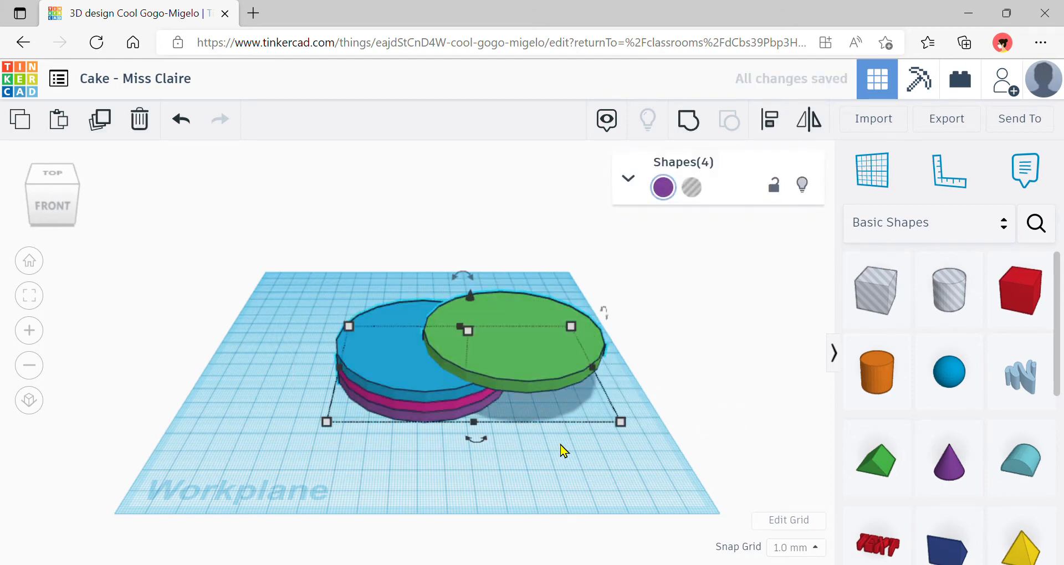
left_click(771, 126)
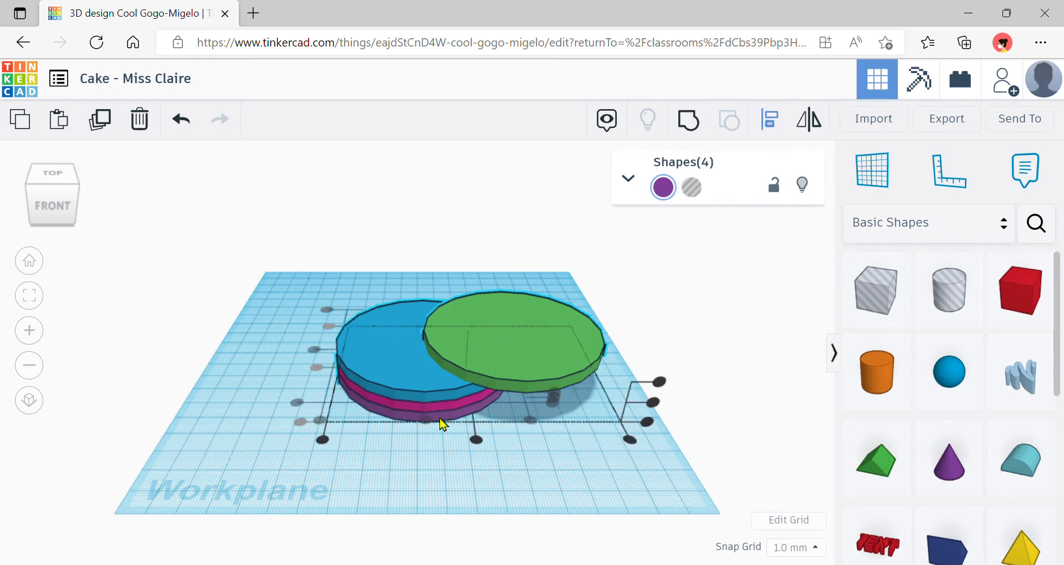
left_click(476, 440)
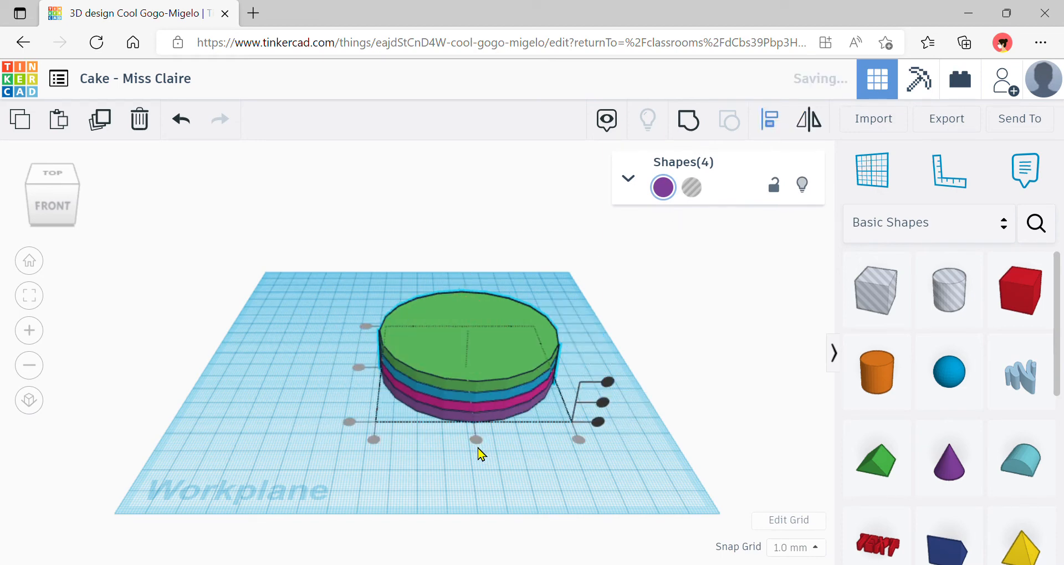
left_click(483, 485)
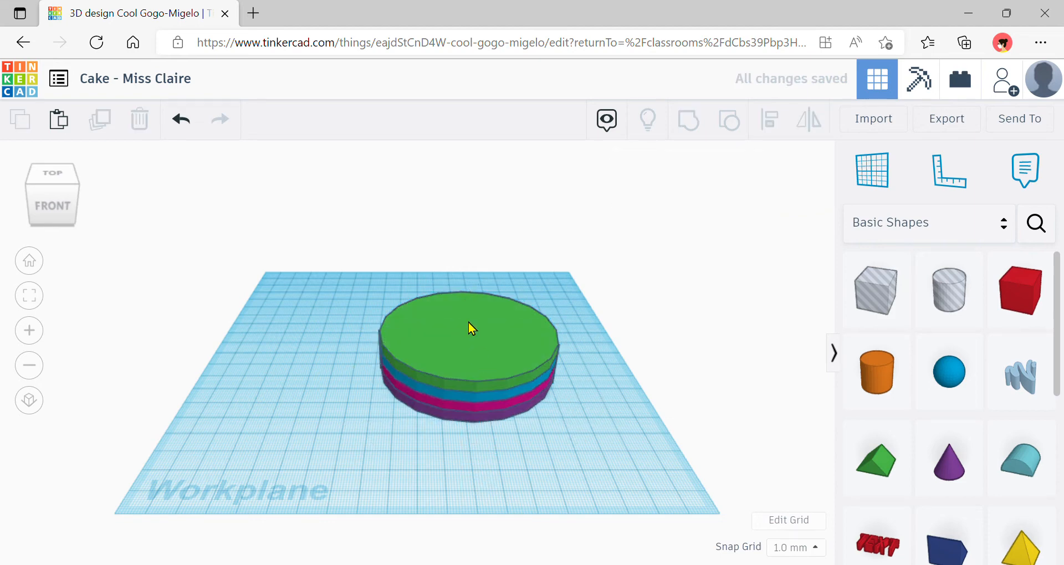
- Make a yellow copy of the green disc and raise it to the level of the green disc's top face
left_click(469, 323)
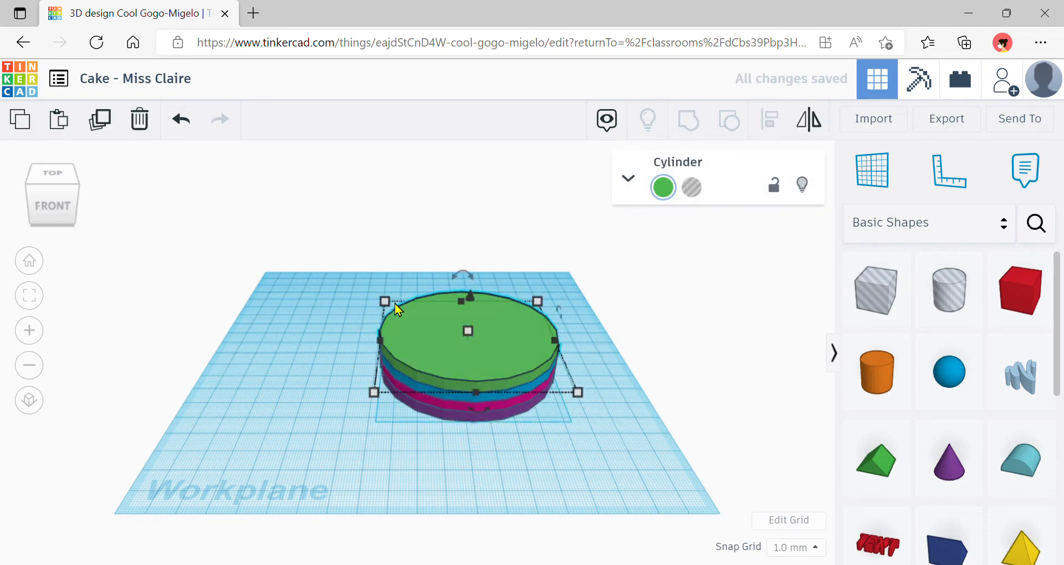
left_click(38, 127)
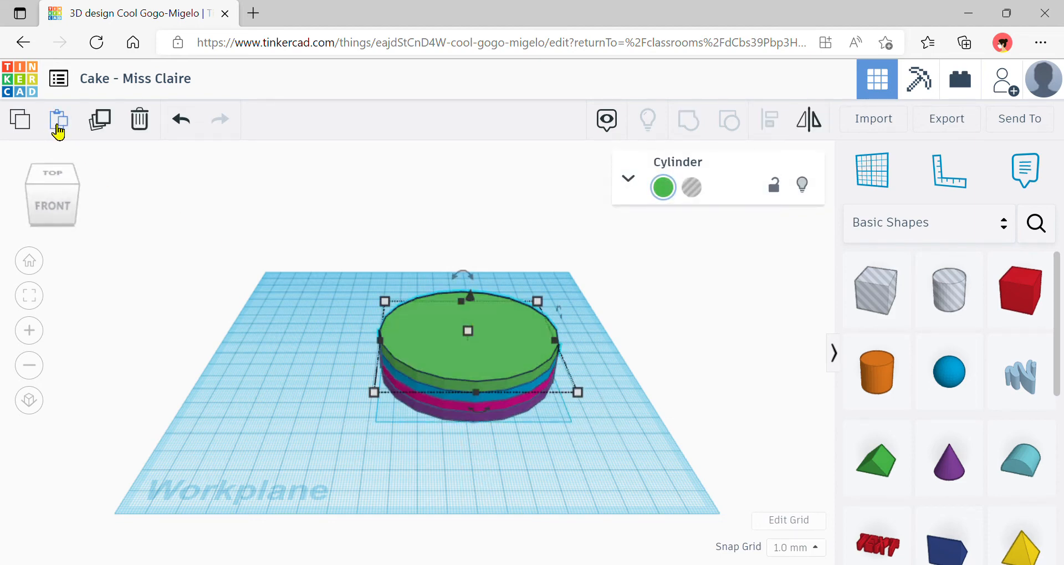
left_click(58, 126)
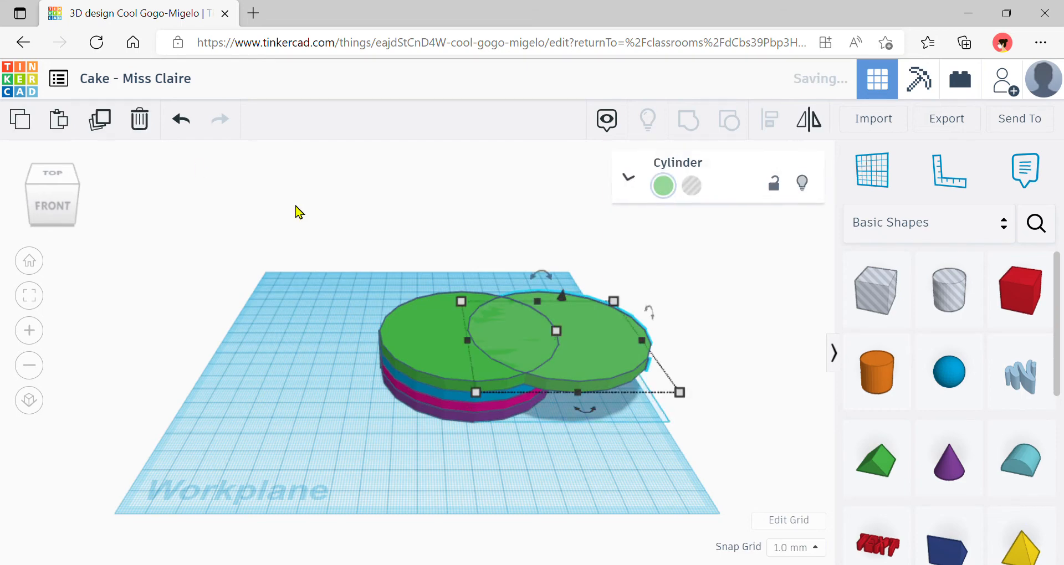
left_click(664, 189)
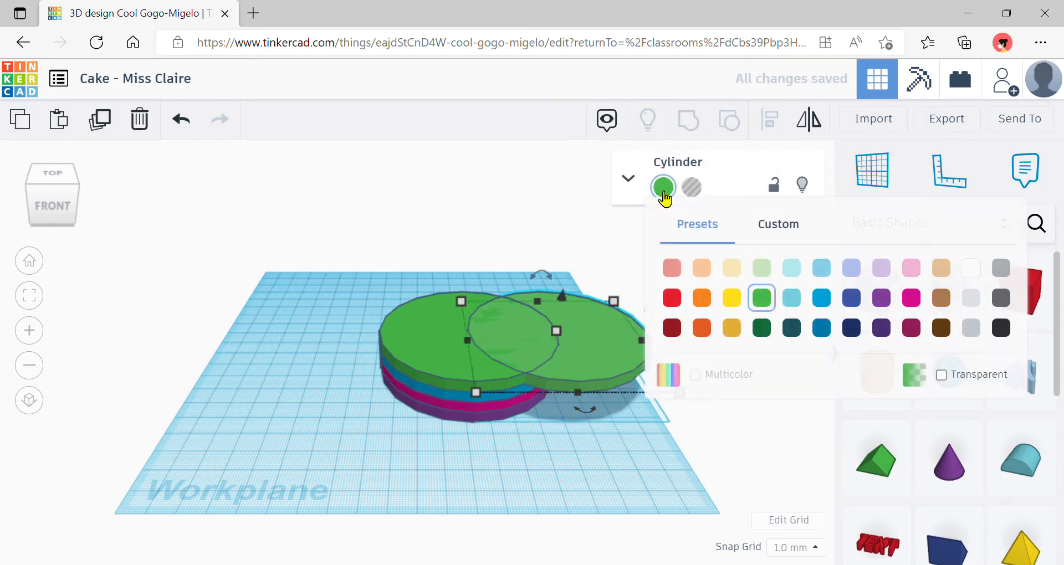
left_click(732, 300)
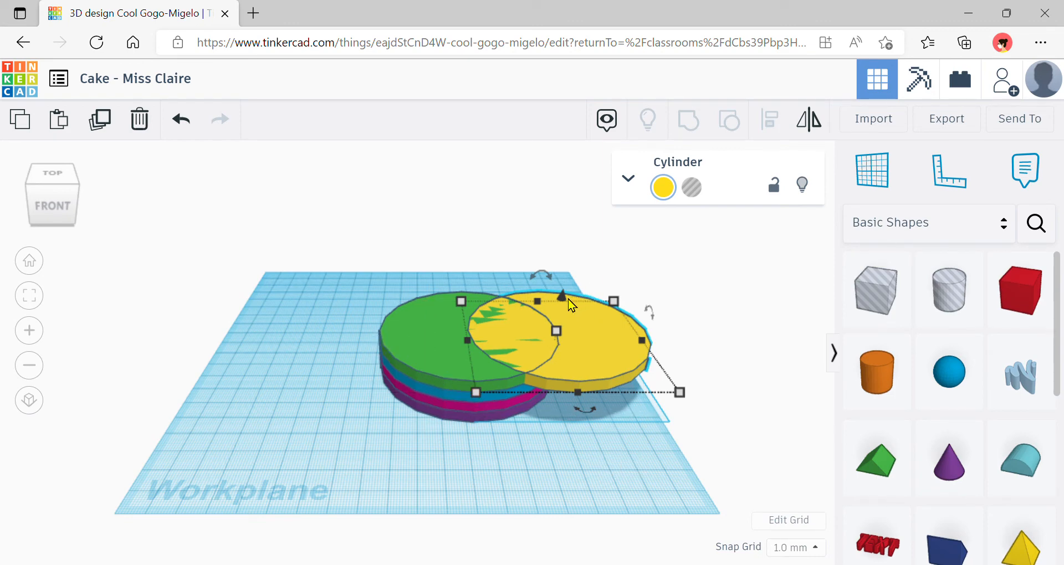
left_click_drag(564, 295, 567, 286)
- Align all five discs on their centres across the width so the yellow disc sits on the stack
left_click_drag(289, 251, 644, 477)
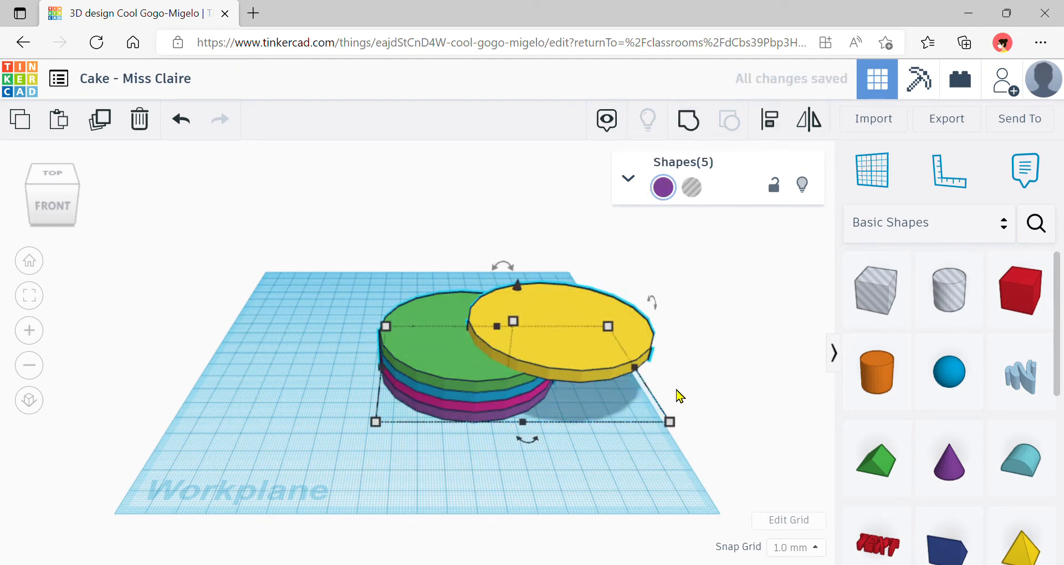
left_click(784, 128)
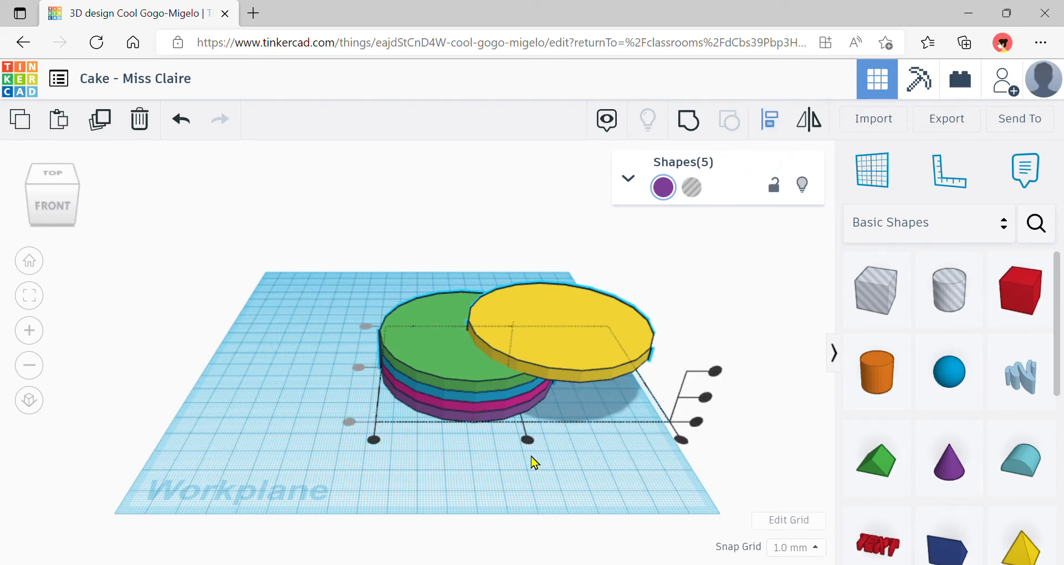
left_click(528, 440)
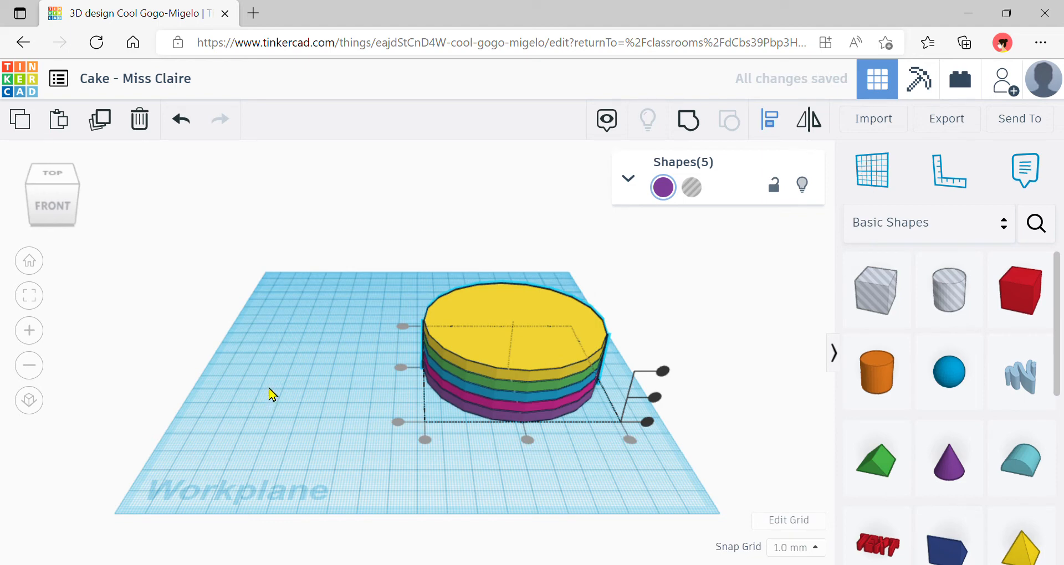
left_click(302, 394)
- Move the whole five-disc stack sideways to the left, back towards the middle of the workplane
left_click_drag(314, 232, 653, 457)
left_click_drag(536, 351, 420, 345)
left_click(566, 361)
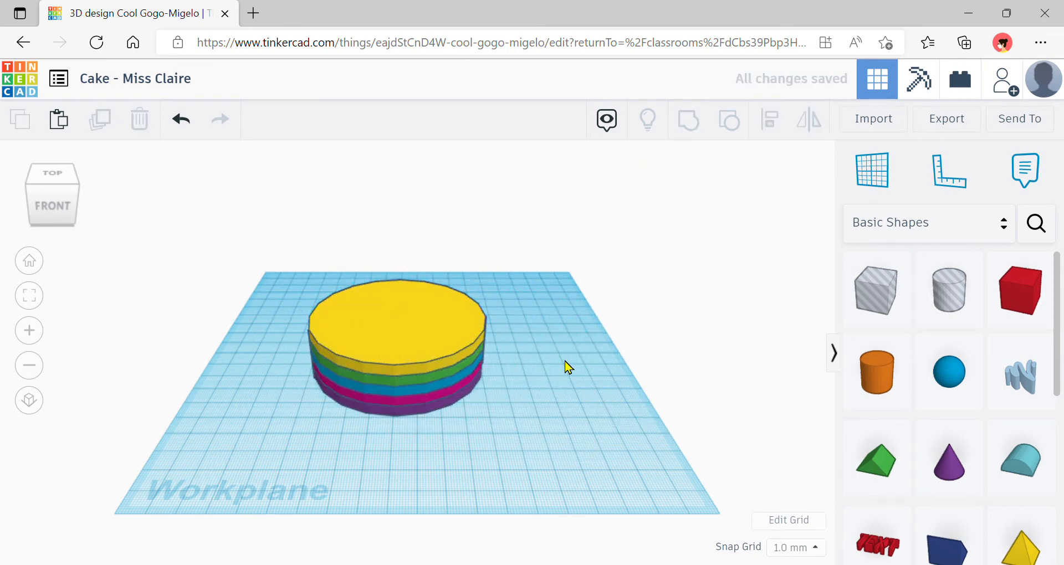
- Make an orange copy of the yellow disc and raise it by 5 mm to 25 mm above the workplane
left_click(405, 315)
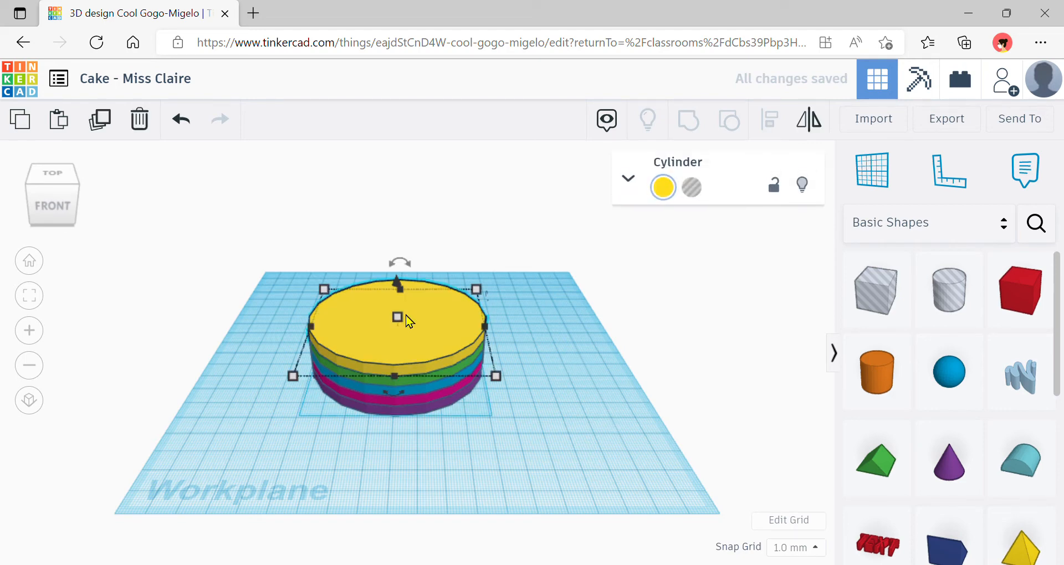
left_click(22, 119)
left_click(58, 119)
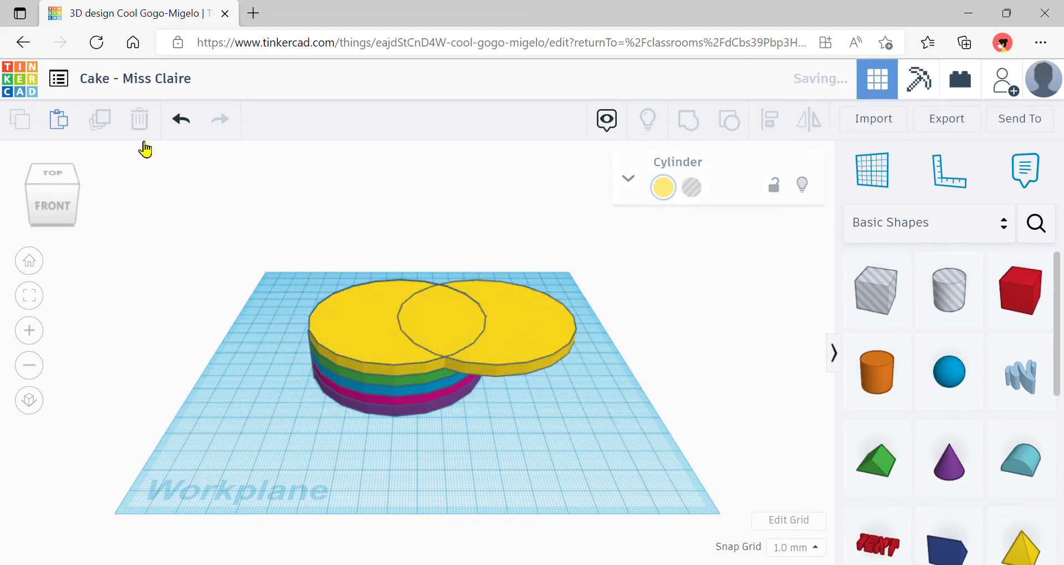
left_click(672, 195)
left_click(703, 297)
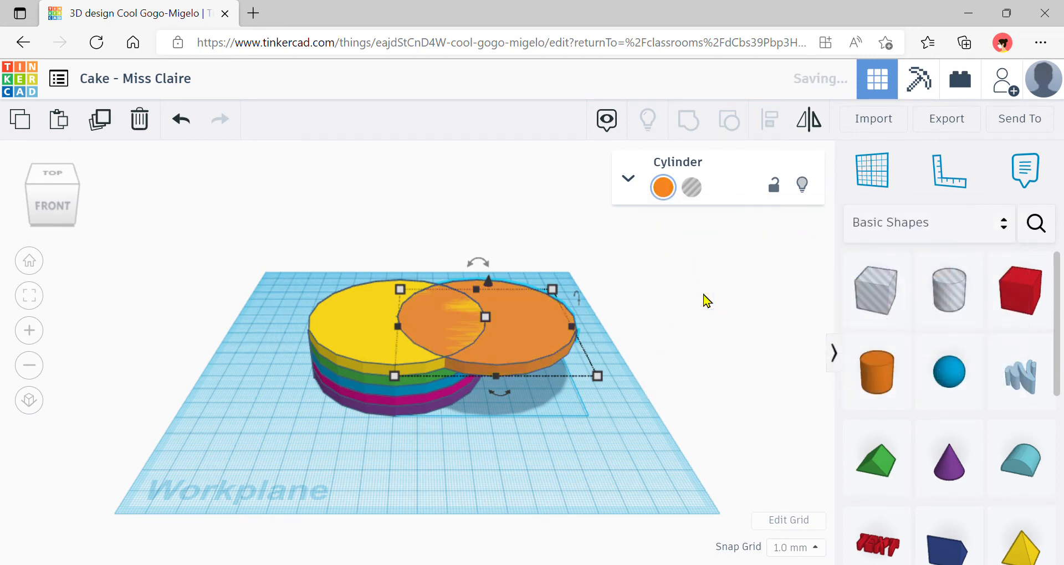
left_click_drag(488, 283, 488, 283)
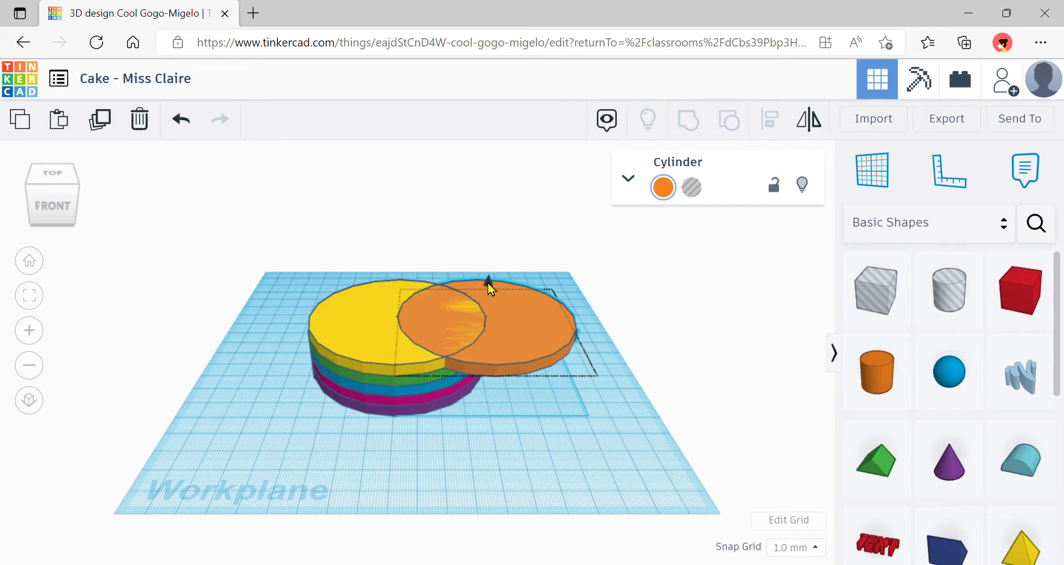
left_click_drag(487, 283, 486, 274)
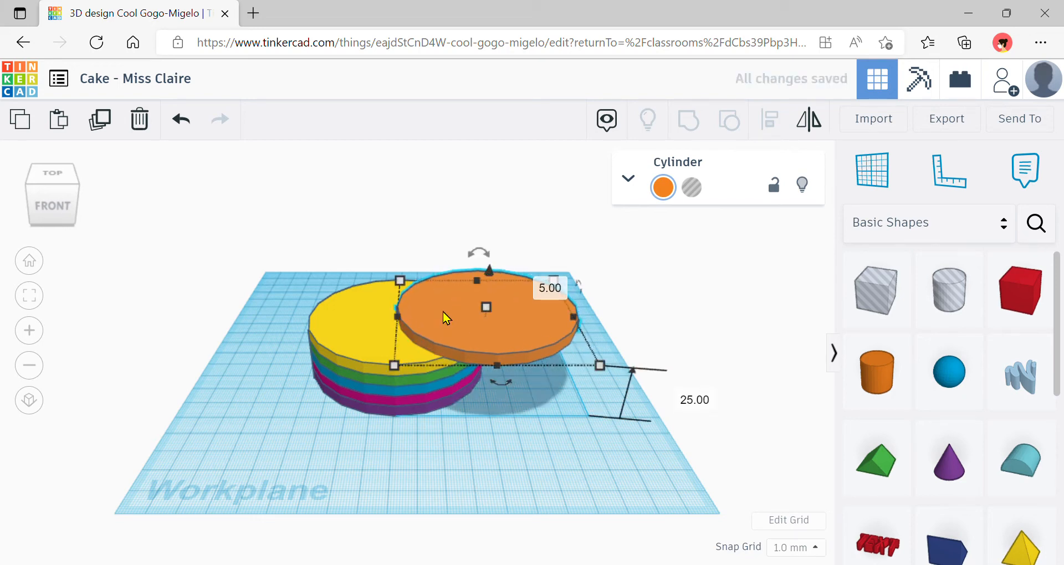
- Align all six discs on their centres across the width so the orange disc sits on the stack
left_click_drag(302, 265, 543, 461)
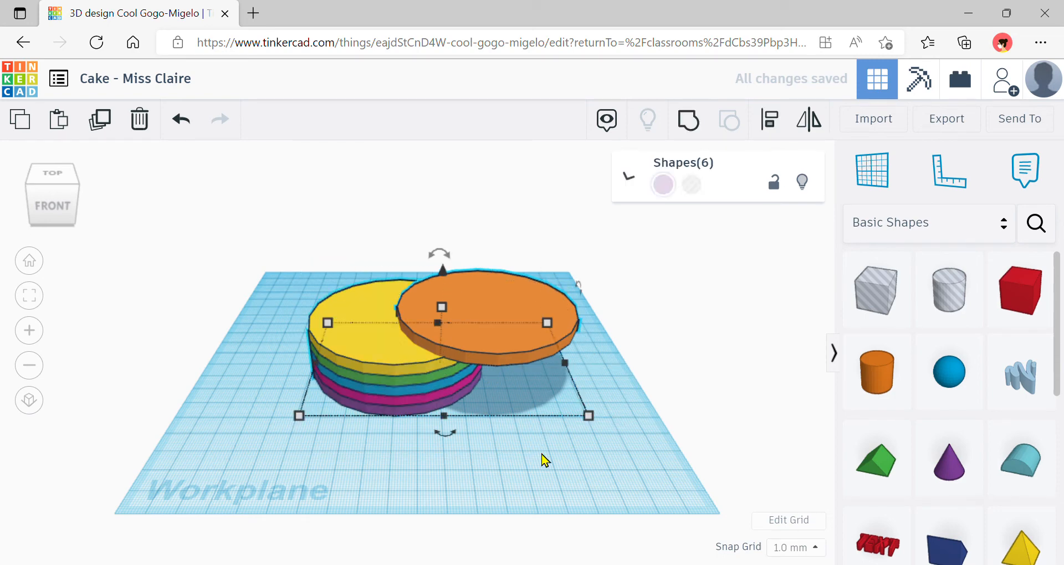
left_click(770, 119)
left_click(445, 433)
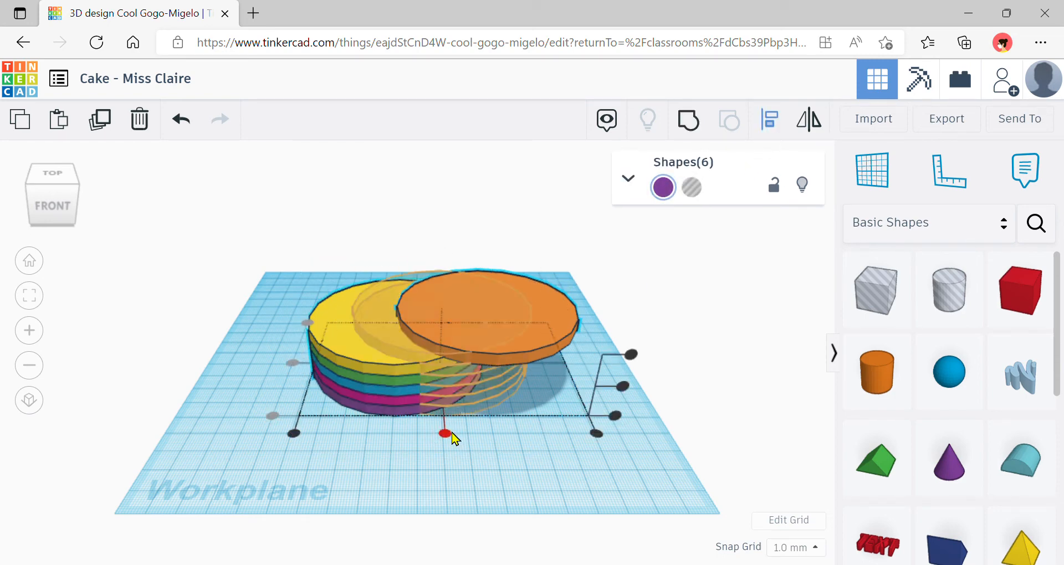
left_click(540, 478)
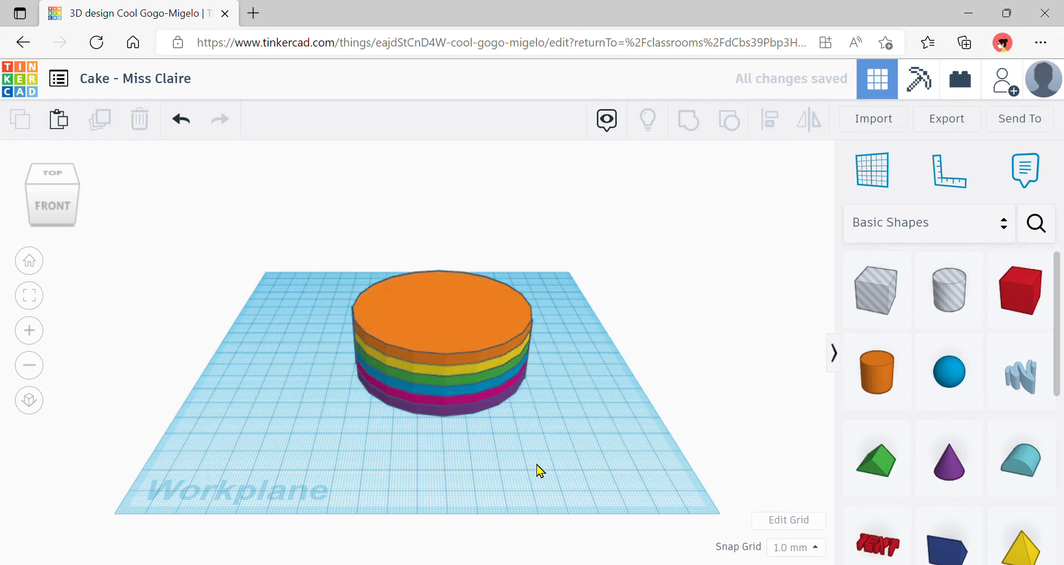
- Make a red copy of the orange disc and raise it to the level of the orange disc's top face
left_click(476, 311)
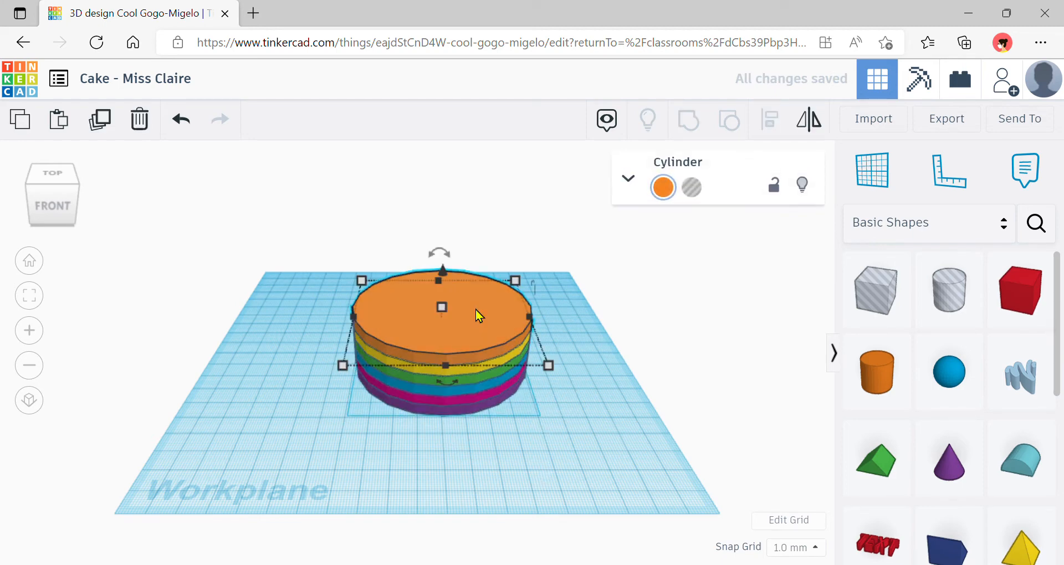
left_click(22, 131)
left_click(59, 128)
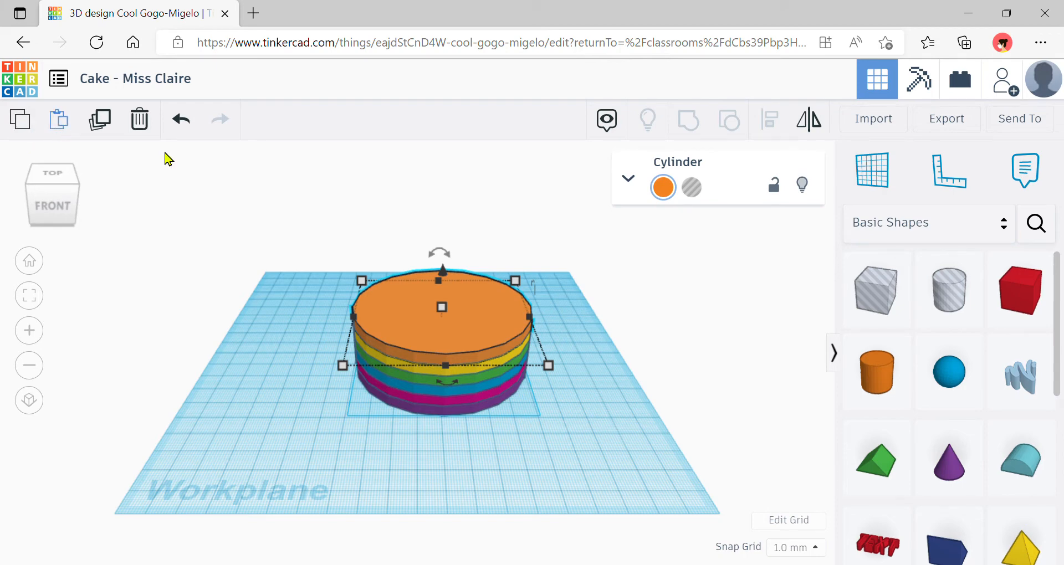
left_click(663, 187)
left_click(673, 299)
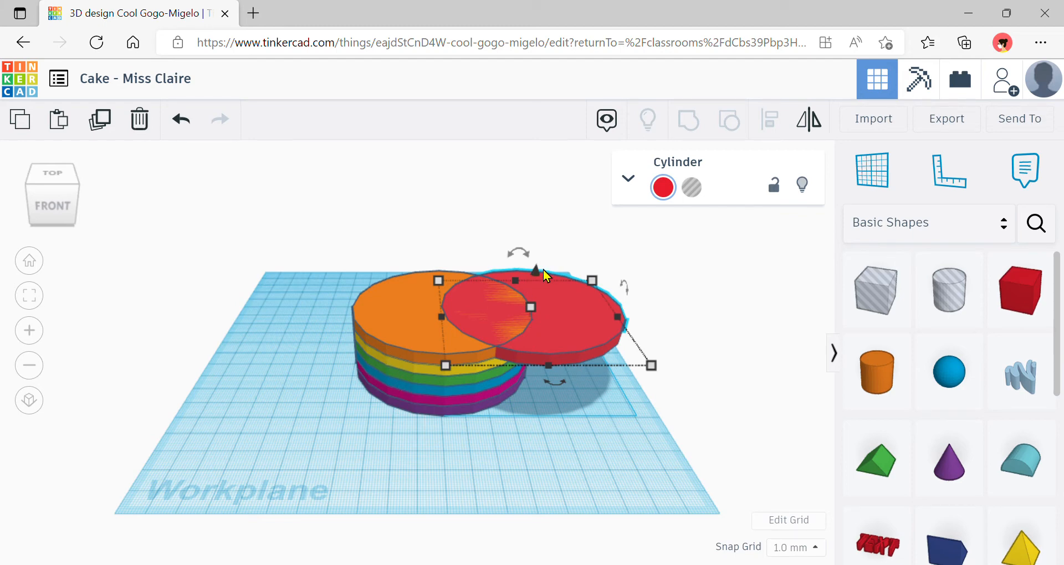
left_click_drag(534, 271, 539, 261)
- Align all seven discs on their centres across the width so the red disc sits on the stack
left_click_drag(319, 227, 621, 454)
left_click(770, 119)
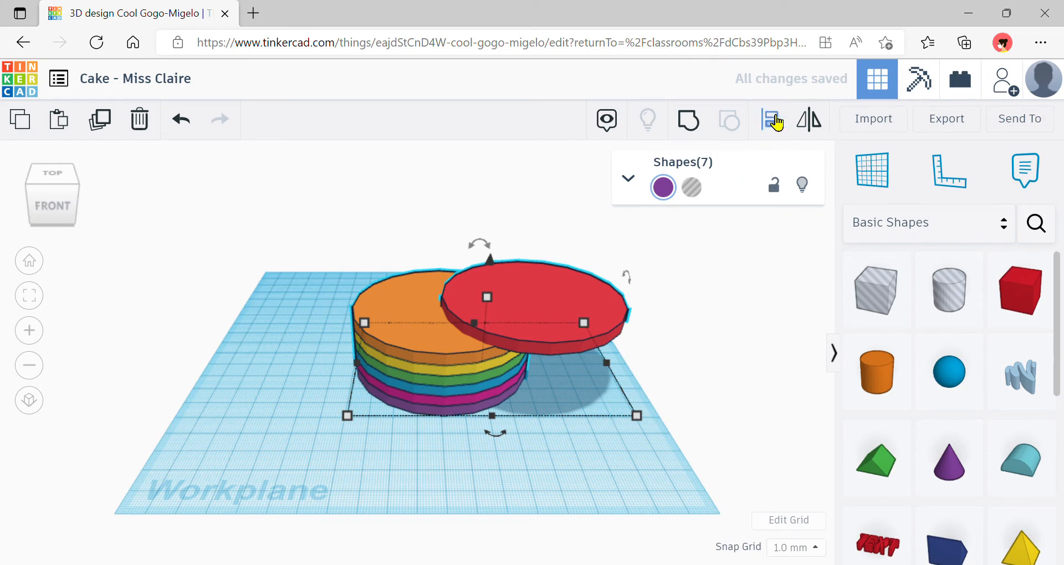
left_click(494, 434)
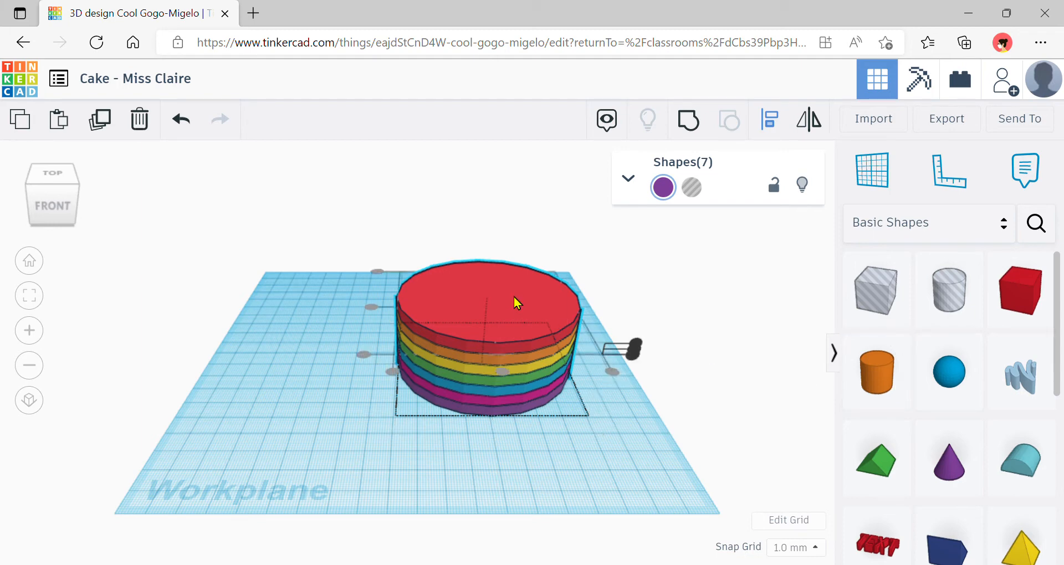
left_click(323, 353)
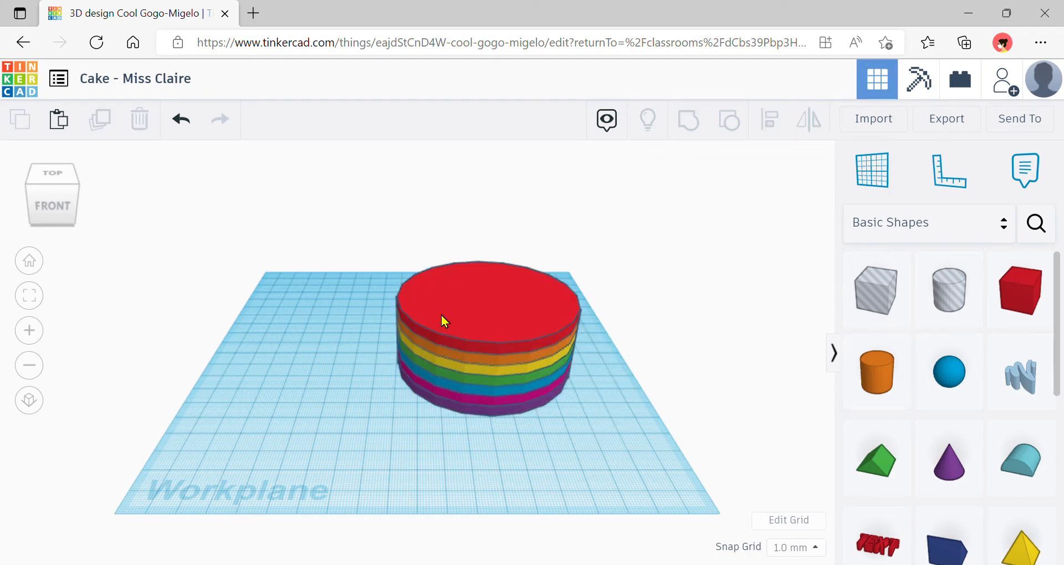
- Make a white copy of the red disc and raise it to the level of the red disc's top face
left_click(442, 314)
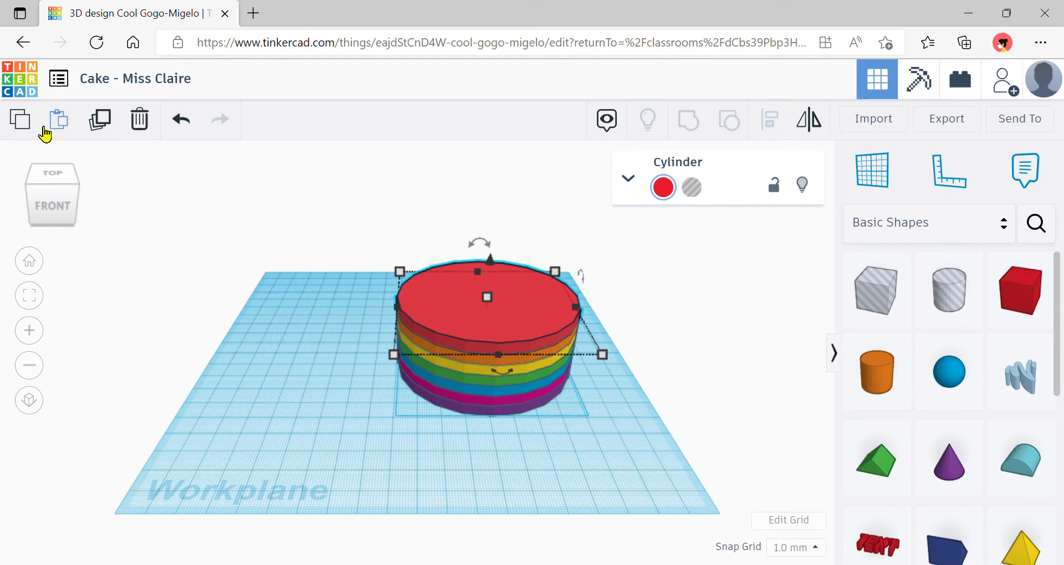
left_click(21, 119)
left_click(58, 120)
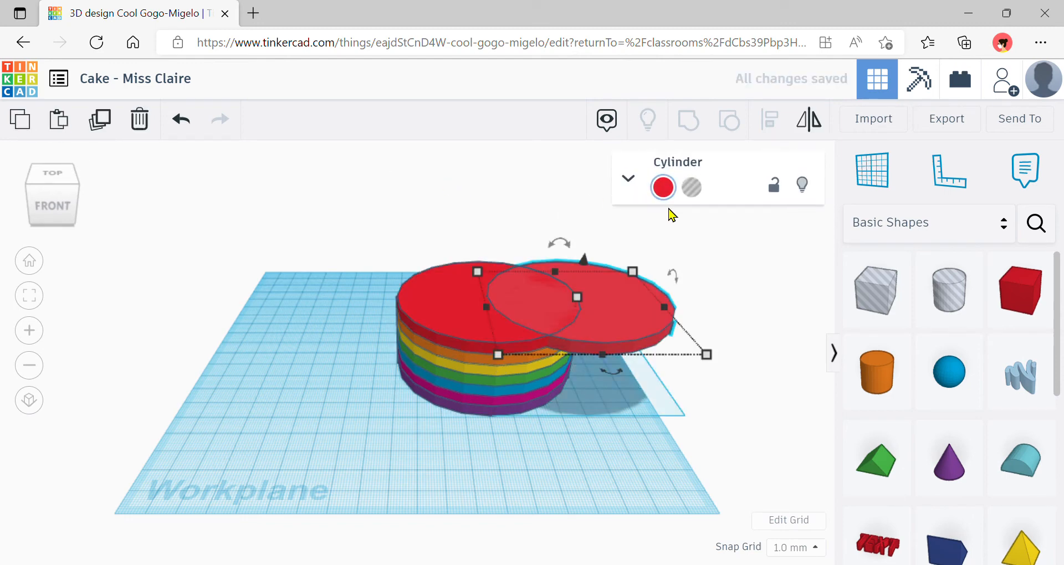
left_click(664, 192)
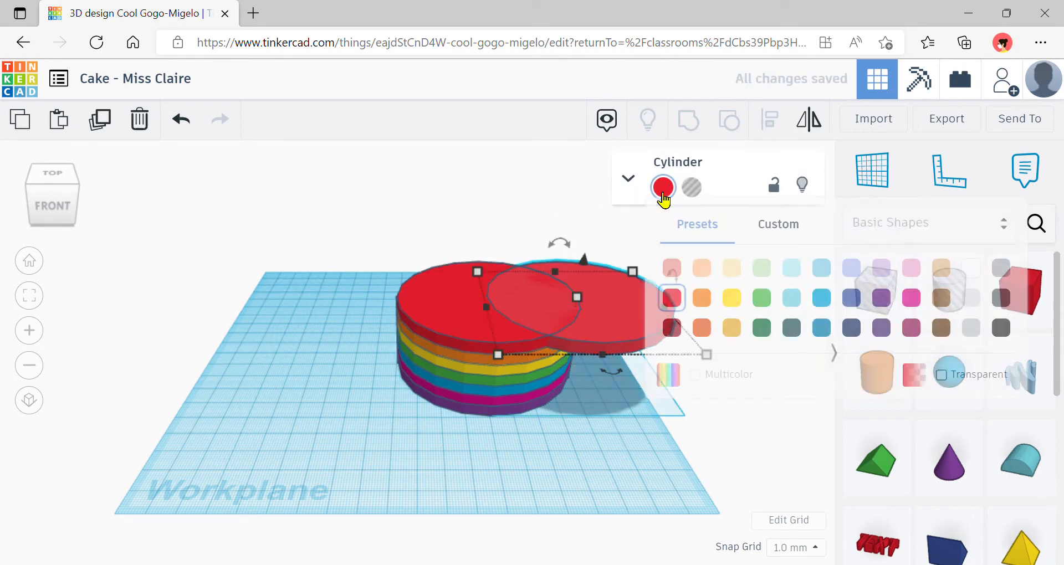
left_click(970, 269)
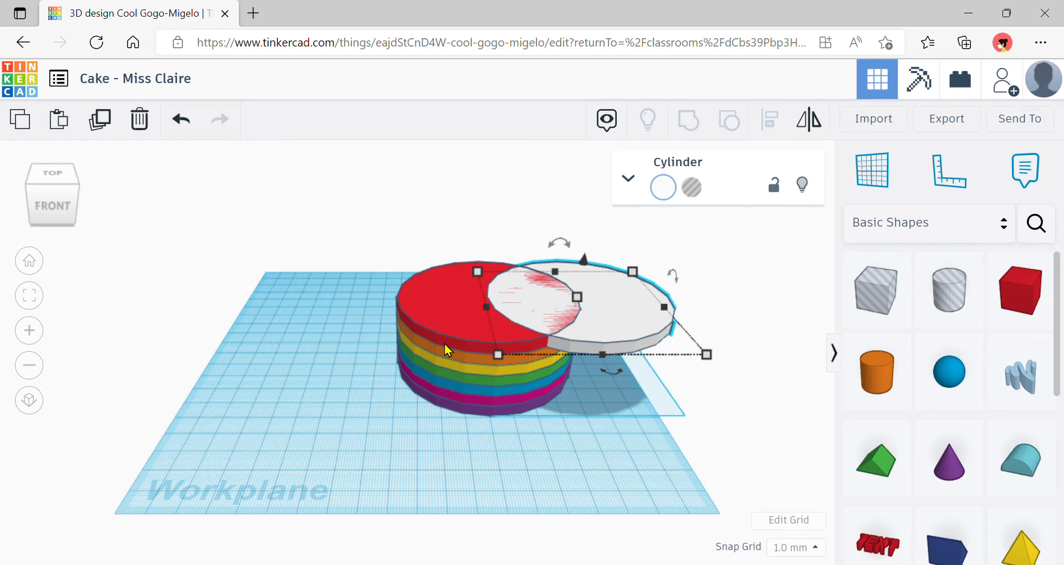
left_click_drag(588, 258, 592, 254)
- Align all eight discs on their centres across the width and move the stack 50 mm left and 5 mm towards the back
left_click_drag(383, 214, 677, 324)
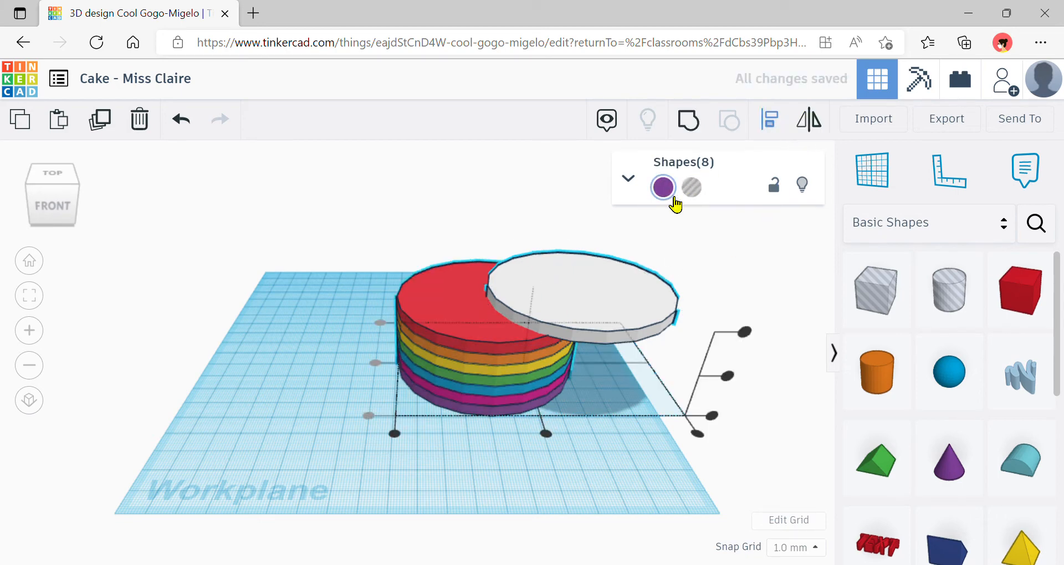
left_click(546, 434)
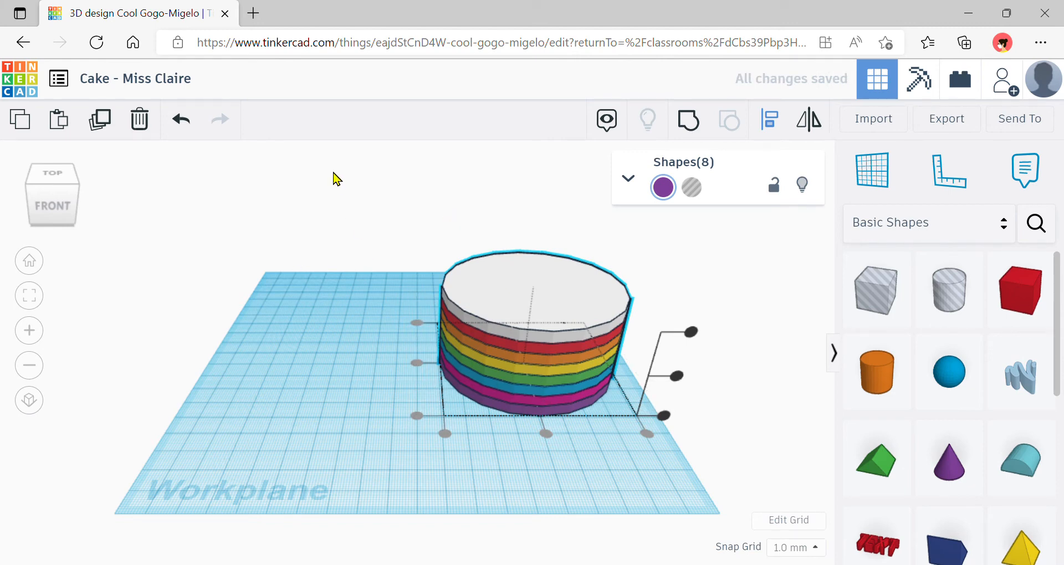
left_click_drag(335, 178, 768, 521)
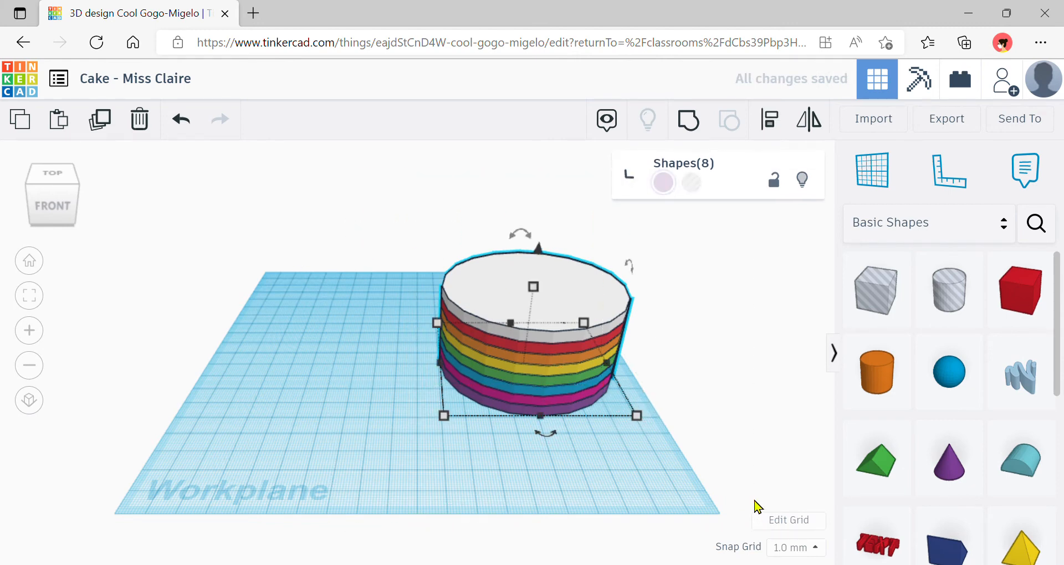
left_click_drag(546, 384, 421, 378)
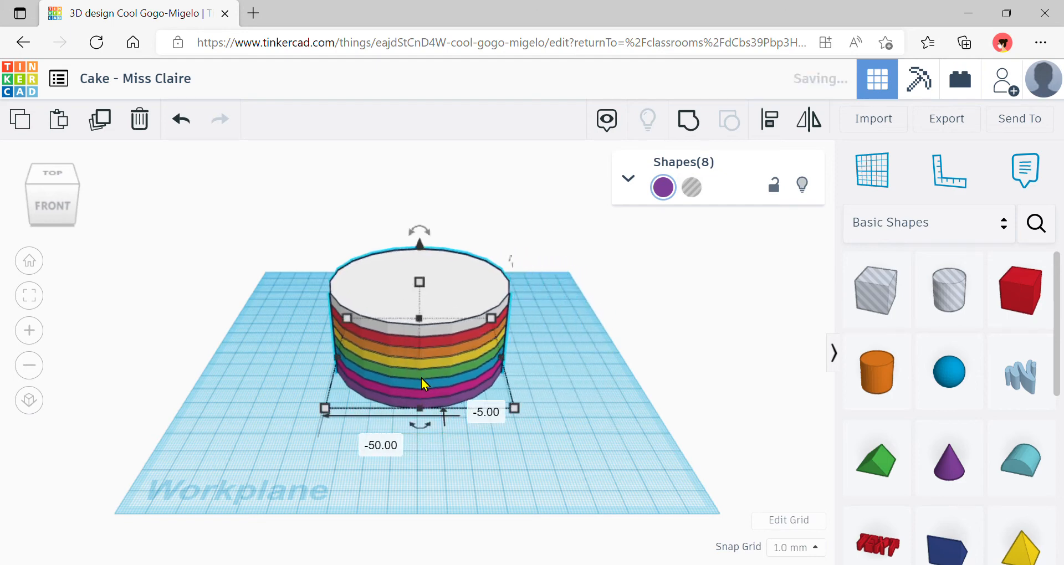
- Add a torus to the workplane in front of the cake and colour it white
left_click(560, 408)
mouse_move(560, 409)
right_mouse_down()
mouse_move(566, 344)
mouse_move(580, 447)
mouse_move(532, 421)
mouse_move(546, 411)
mouse_move(563, 419)
right_mouse_up()
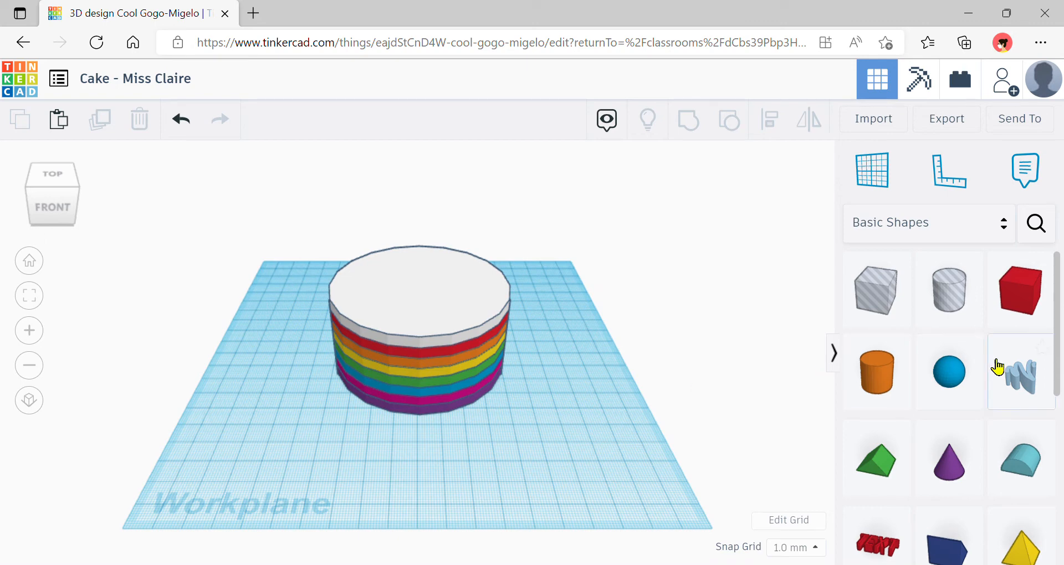
scroll(942, 451, "down", 3)
scroll(939, 454, "down", 2)
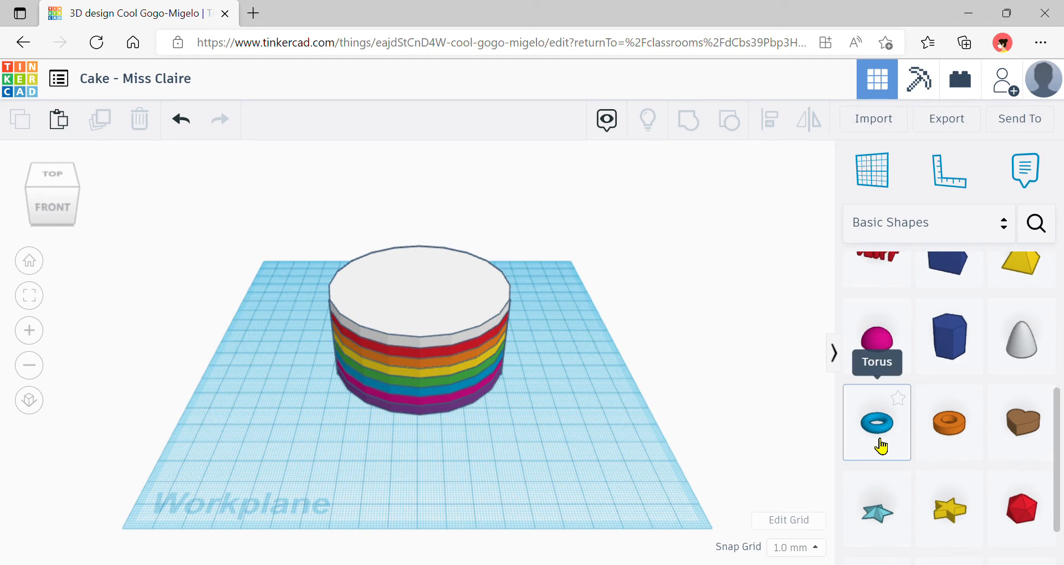
left_click_drag(882, 446, 511, 448)
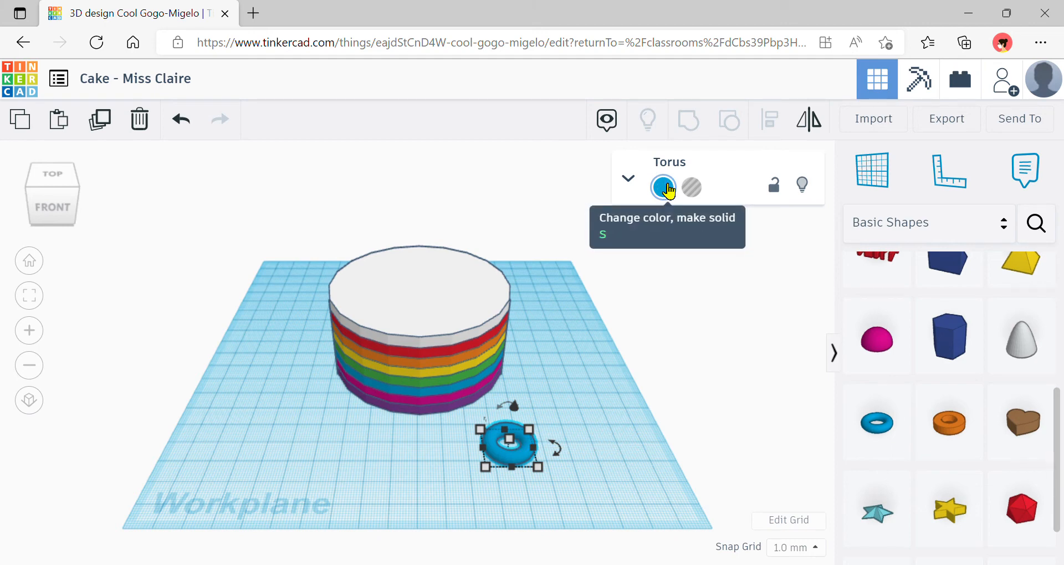
left_click(665, 188)
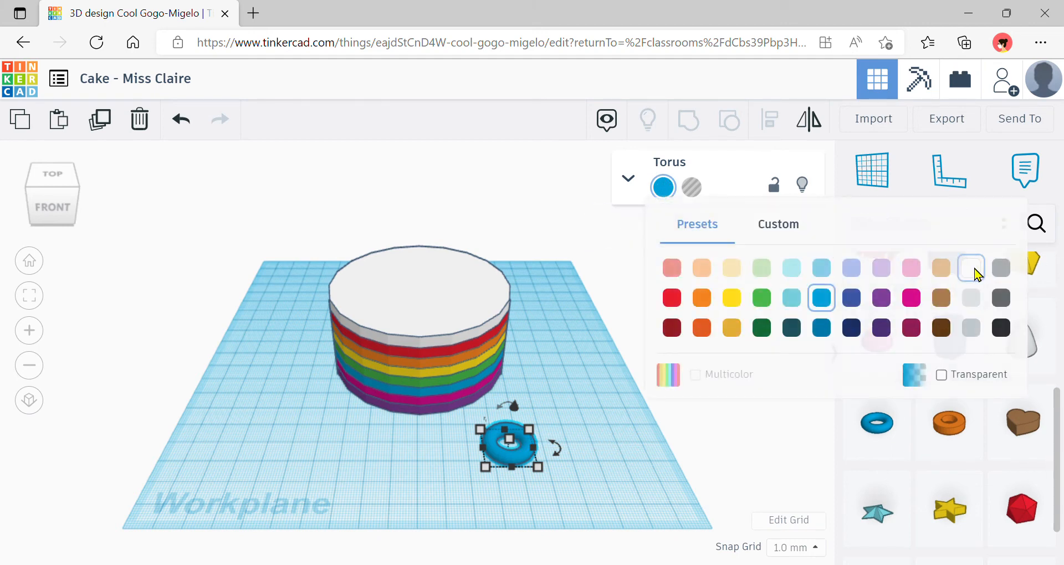
left_click(973, 268)
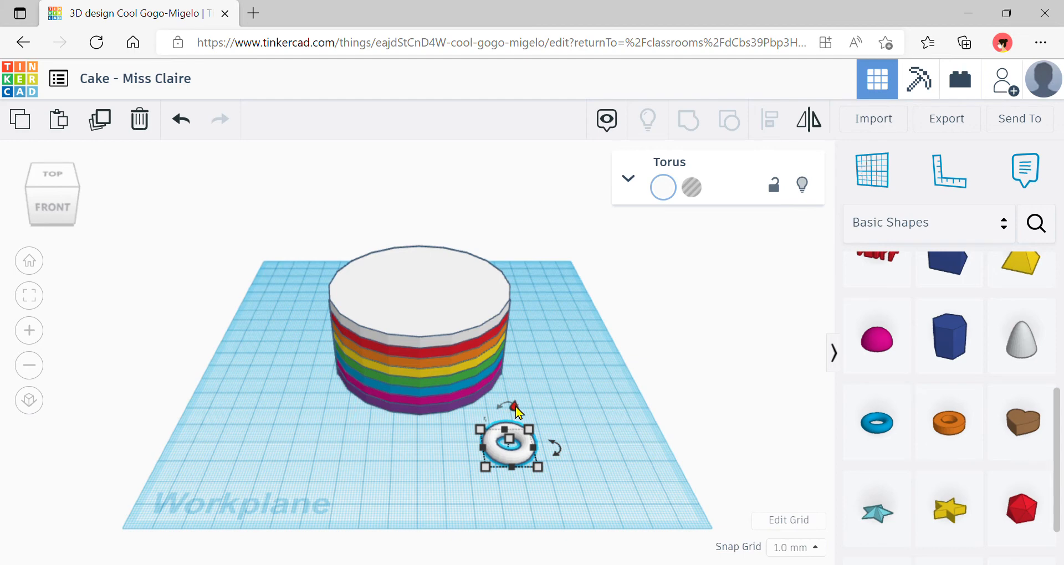
- Raise the white torus to the level of the cake's top and move it left and back over the top disc
left_click_drag(516, 407, 522, 310)
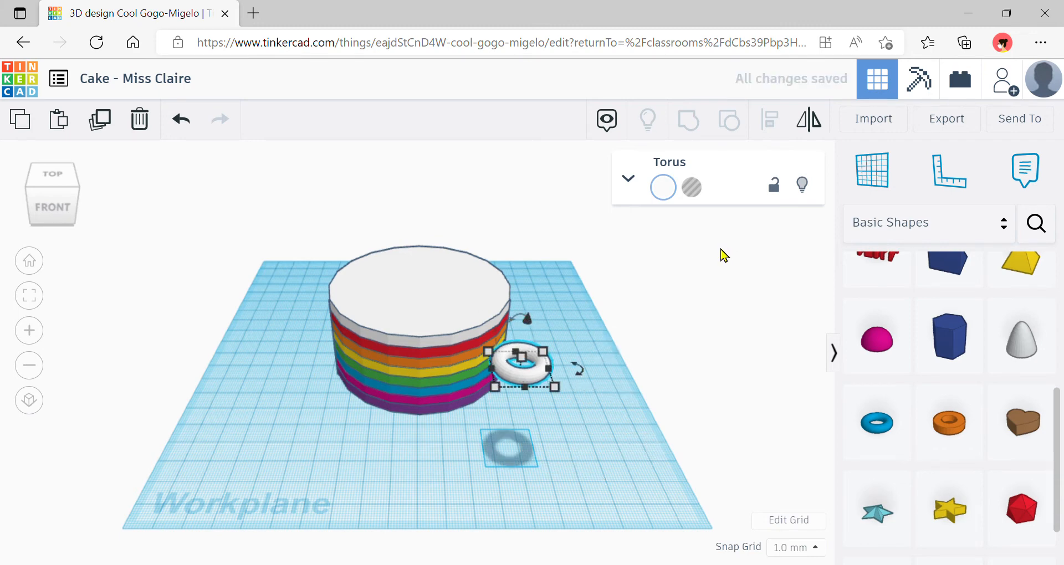
key("Left")
key("Left")
key("Left")
key("Left")
key("Left")
key("Left")
key("Left")
key("Left")
key("Left")
key("Left")
key("Left")
key("Left")
key("Left")
key("Left")
key("Left")
key("Left")
key("Left")
key("Left")
key("Left")
key("Left")
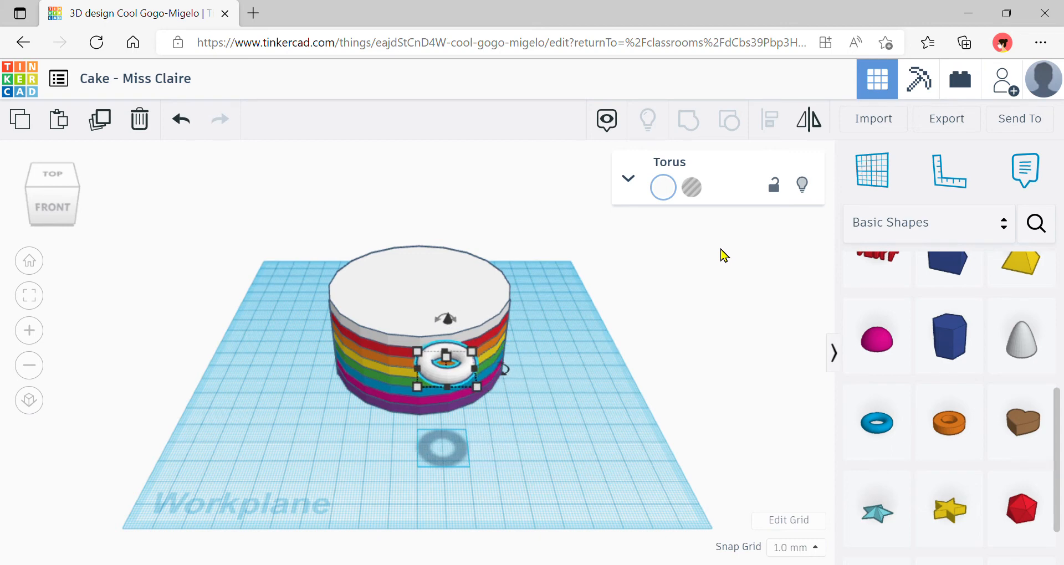
key("Up")
key("Up")
key("Up")
key("Up")
key("Up")
key("Up")
key("Up")
key("Up")
key("Up")
key("Up")
key("Up")
key("Up")
key("Up")
key("Up")
key("Up")
key("Up")
key("Up")
key("Up")
key("Up")
key("Up")
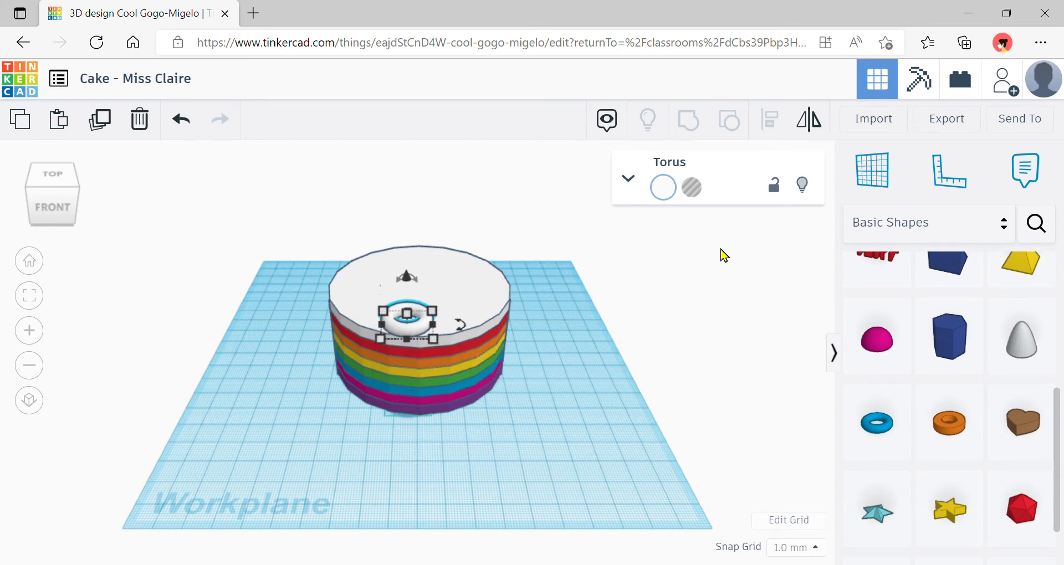
key("Up")
key("Up")
key("Up")
key("Up")
key("Up")
key("Up")
key("Up")
key("Up")
key("Up")
key("Up")
key("Up")
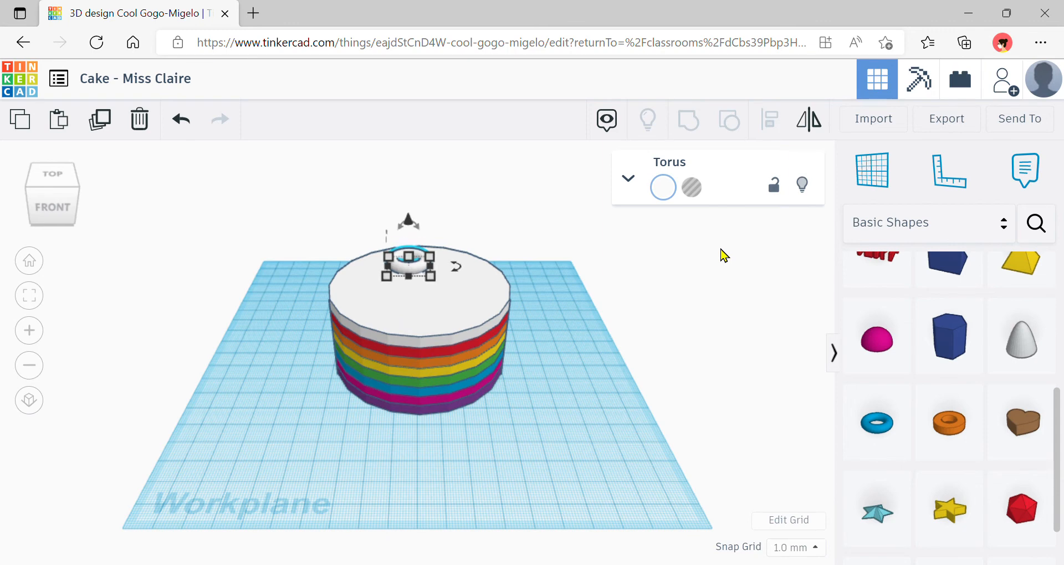
- Centre the white torus across the cake's width, just inside the back edge of the top disc
left_click(62, 181)
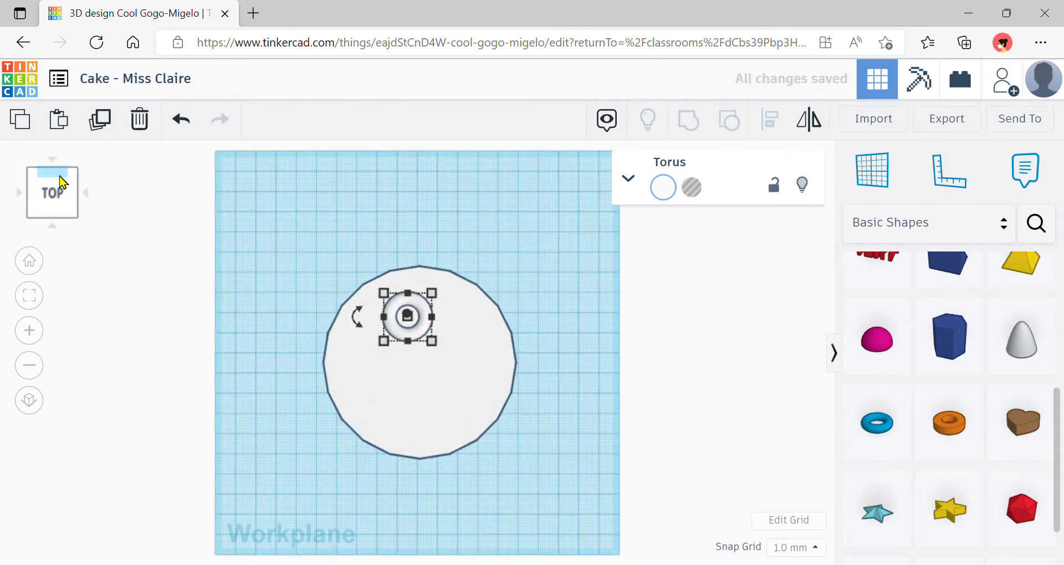
key("Right")
key("Right")
key("Right")
key("Right")
key("Right")
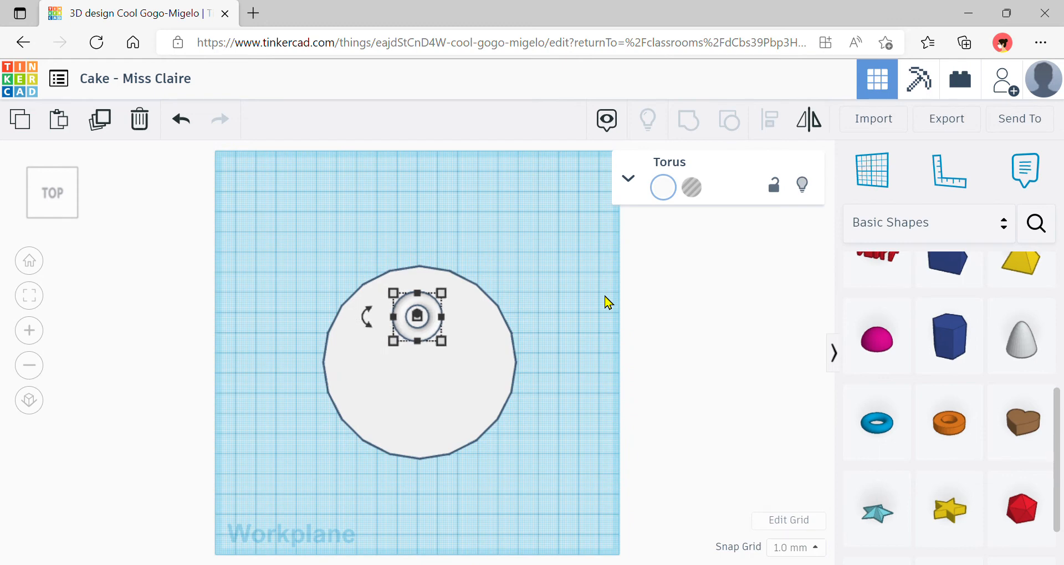
key("Up")
key("Up")
key("Up")
key("Up")
key("Up")
key("Up")
key("Right")
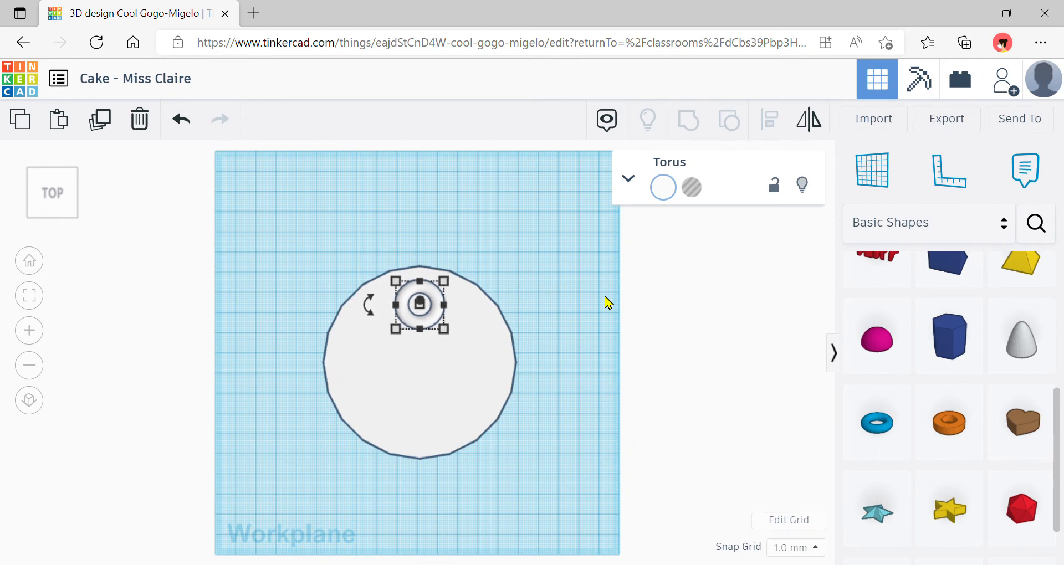
key("Up")
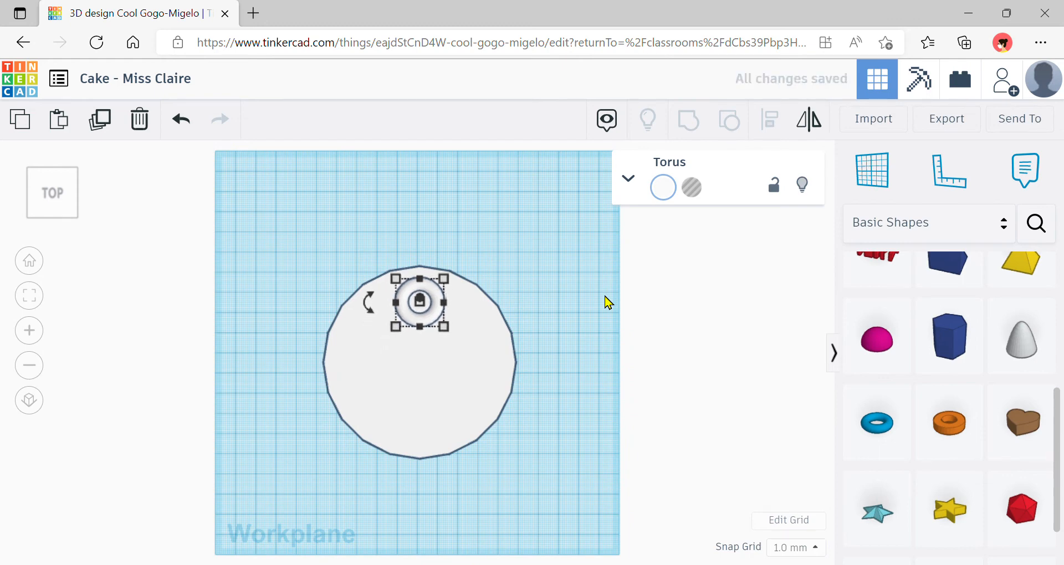
key("Up")
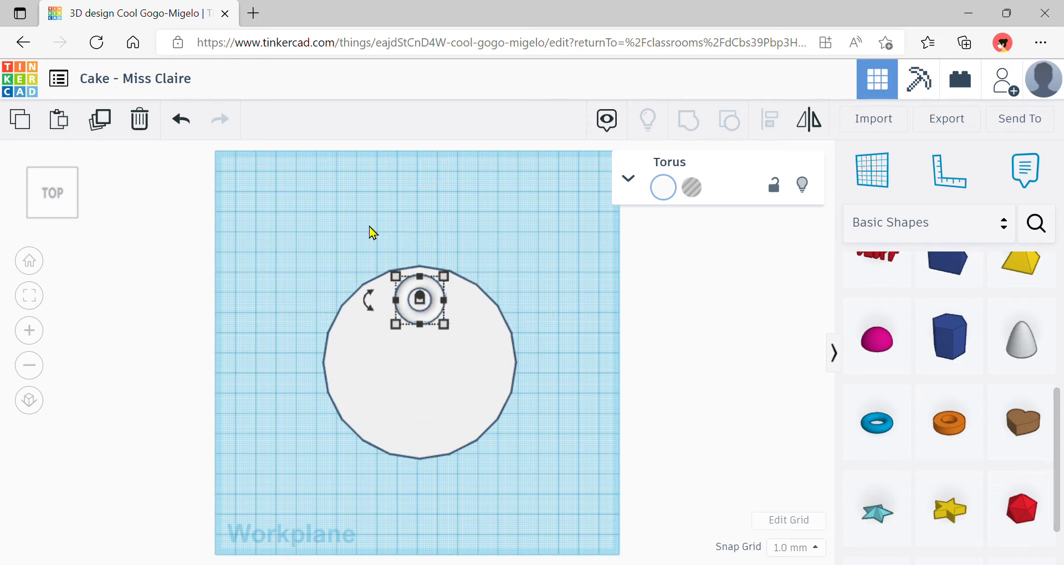
- Make a copy of the white torus and place it directly opposite, centred just inside the top disc's front edge
left_click(21, 121)
left_click(59, 121)
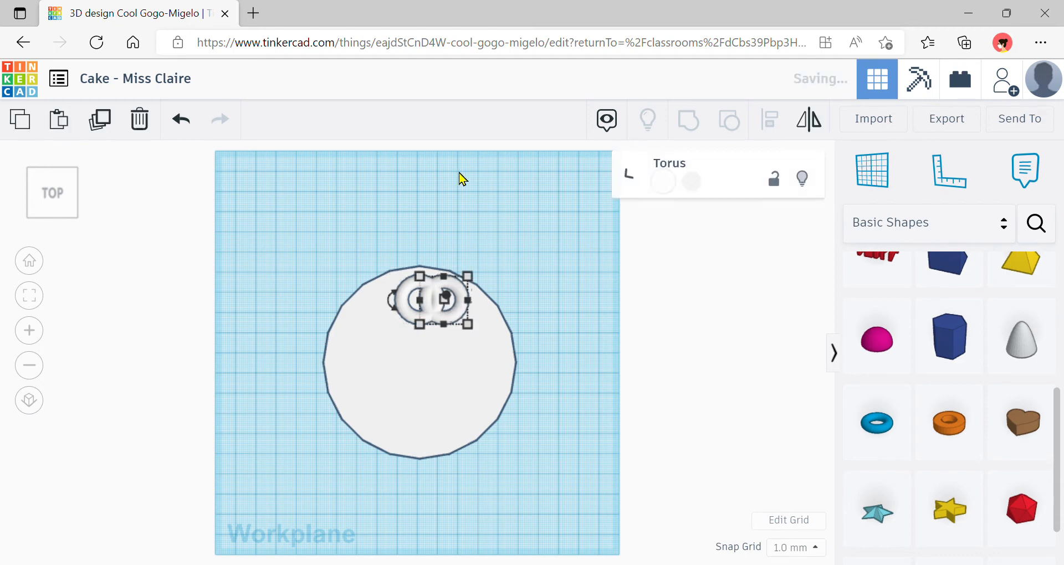
key("Down")
key("Down")
key("Down")
key("Down")
key("Down")
key("Down")
key("Down")
key("Down")
key("Down")
key("Down")
key("Down")
key("Down")
key("Down")
key("Down")
key("Down")
key("Down")
key("Down")
key("Down")
key("Down")
key("Down")
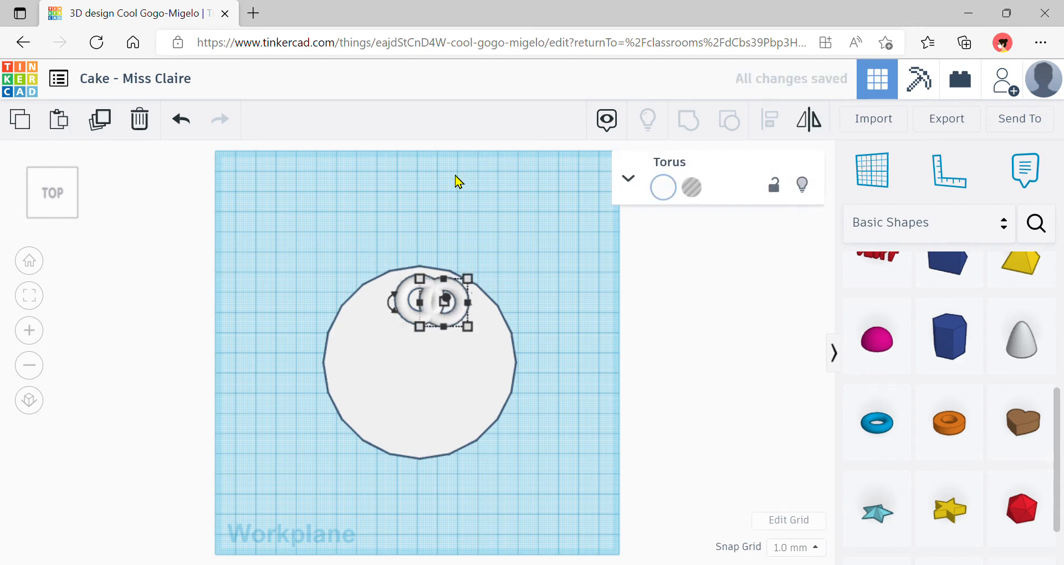
key("Down")
key("Down")
key("Down")
key("Down")
key("Down")
key("Down")
key("Down")
key("Down")
key("Down")
key("Down")
key("Down")
key("Down")
key("Down")
key("Down")
key("Down")
key("Down")
key("Down")
key("Down")
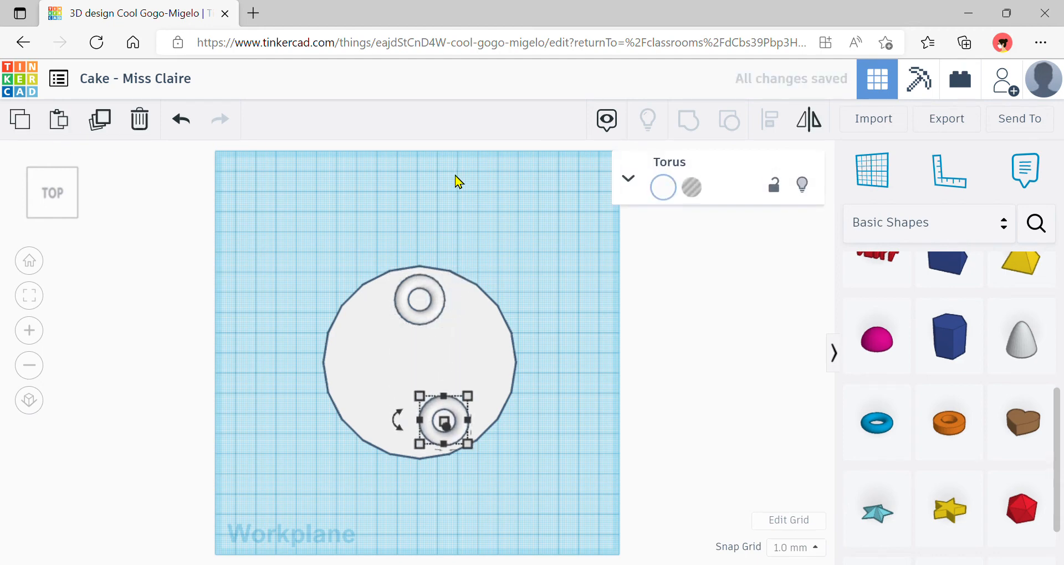
key("Left")
key("Left")
key("Left")
key("Left")
key("Left")
key("Left")
key("Left")
key("Left")
key("Left")
key("Left")
key("Left")
key("Left")
key("Down")
key("Down")
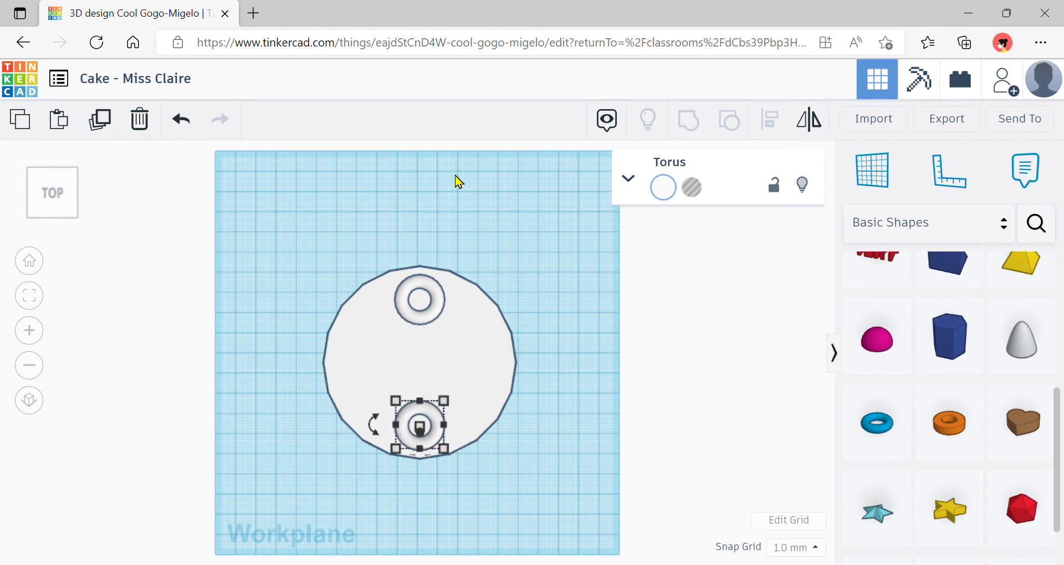
key("Right")
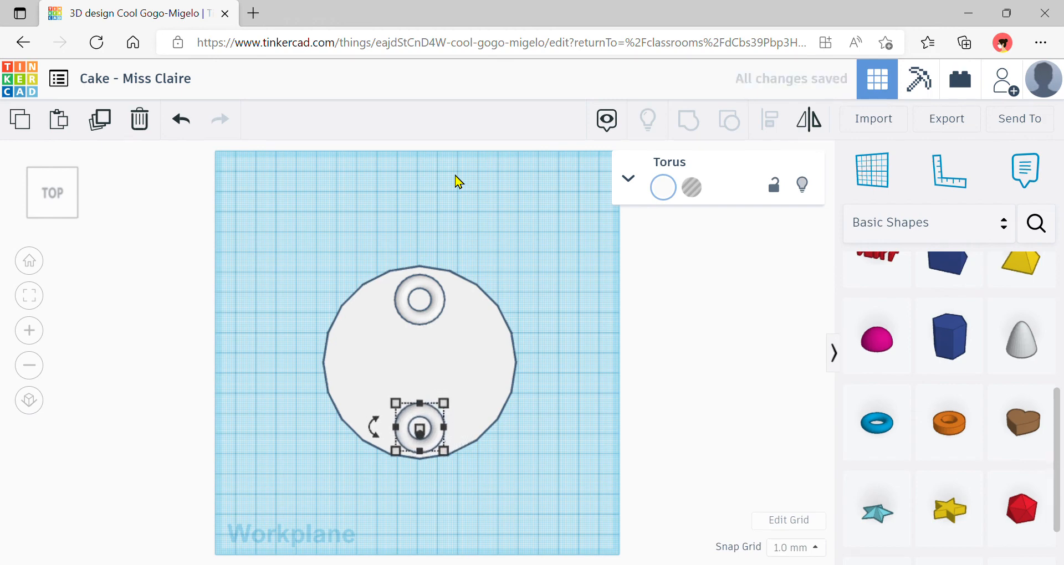
- Copy the front torus and place the duplicate just inside the top disc's right edge, midway between the back and front rings
left_click(40, 130)
left_click(71, 132)
key("Up")
key("Up")
key("Up")
key("Up")
key("Up")
key("Up")
key("Up")
key("Up")
key("Up")
key("Up")
key("Up")
key("Up")
key("Up")
key("Up")
key("Up")
key("Up")
key("Up")
key("Up")
key("Up")
key("Up")
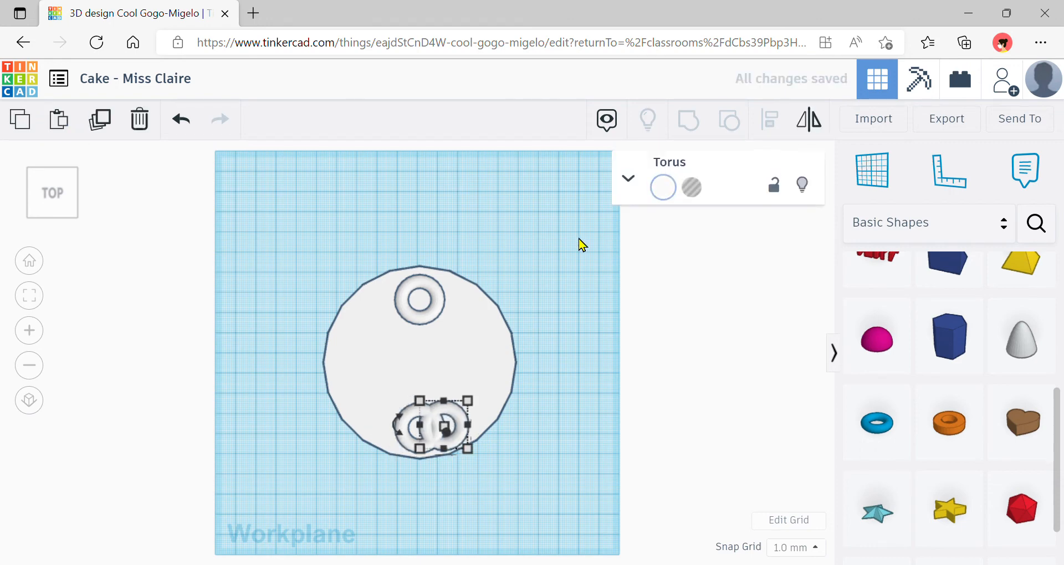
key("Right")
key("Right")
key("Right")
key("Right")
key("Right")
key("Right")
key("Right")
key("Right")
key("Right")
key("Right")
key("Right")
key("Right")
key("Right")
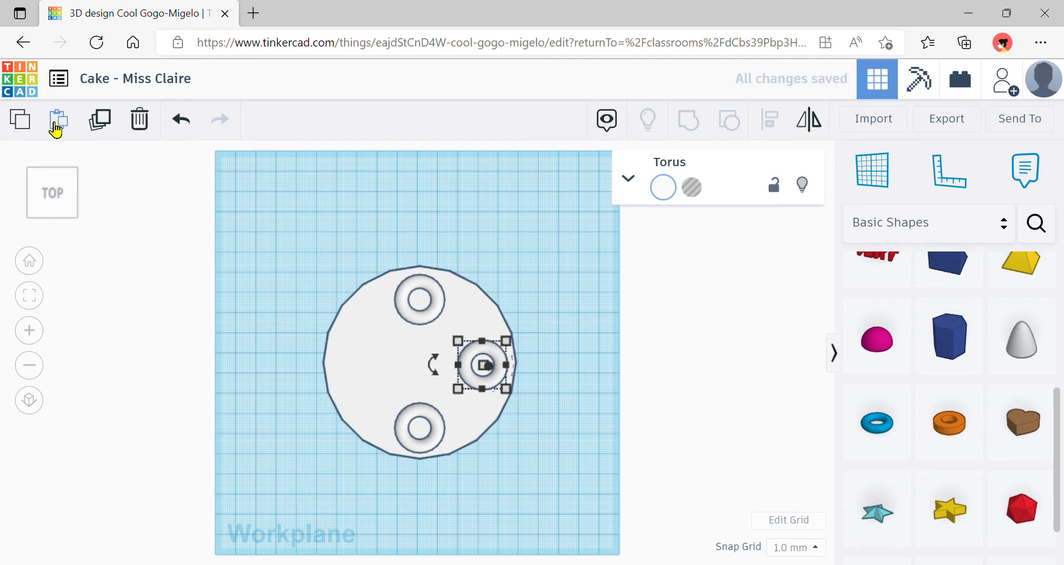
- Add another copy of the white torus and place it just inside the top disc's left edge, directly opposite the right ring
left_click(64, 130)
key("Left")
key("Left")
key("Left")
key("Left")
key("Left")
key("Left")
key("Left")
key("Left")
key("Left")
key("Left")
key("Left")
key("Left")
key("Left")
key("Left")
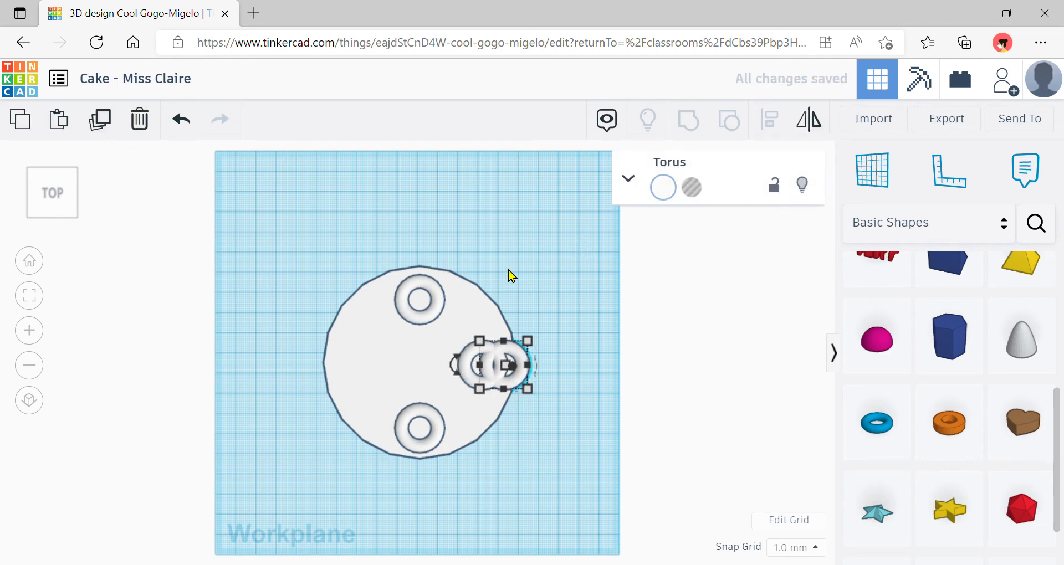
key("Left")
key("Left")
key("Left")
key("Left")
key("Left")
key("Left")
key("Left")
key("Left")
key("Left")
key("Left")
key("Left")
key("Left")
key("Left")
key("Left")
key("Left")
key("Left")
key("Left")
key("Left")
key("Left")
key("Left")
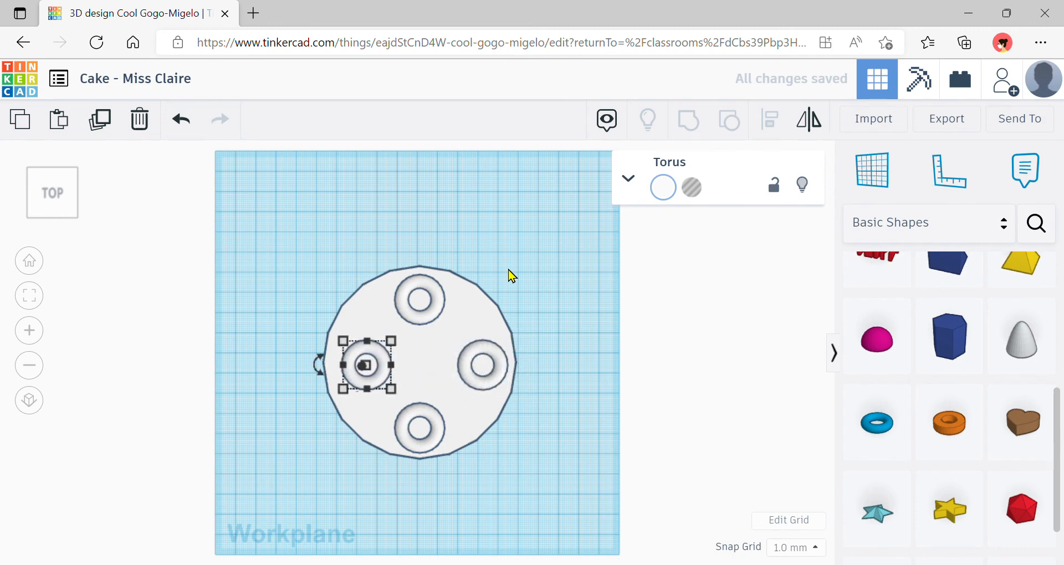
key("Left")
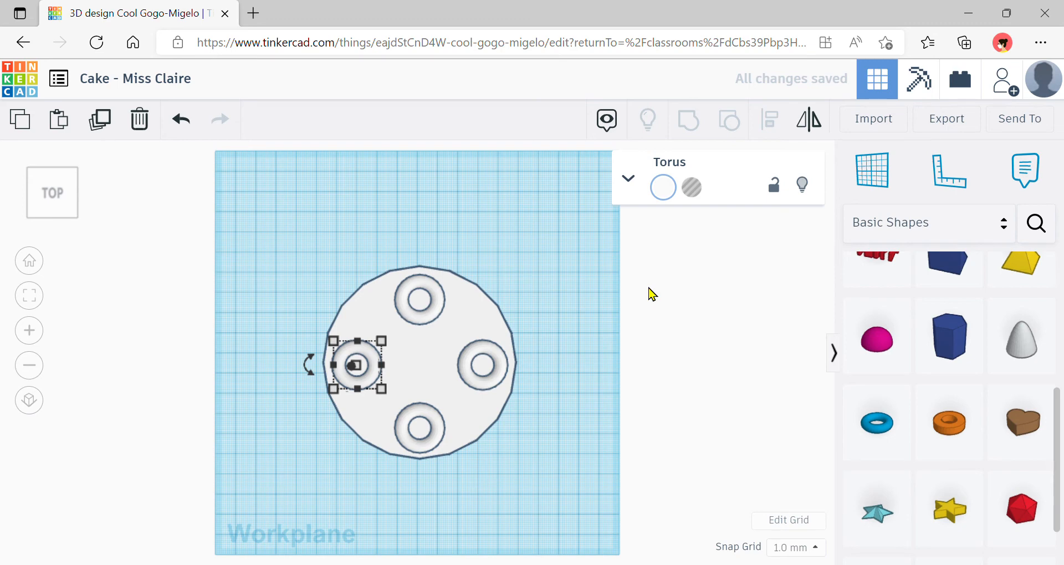
- Paste another white torus and fit it near the top disc's back-left edge, between the left and back rings
left_click(64, 134)
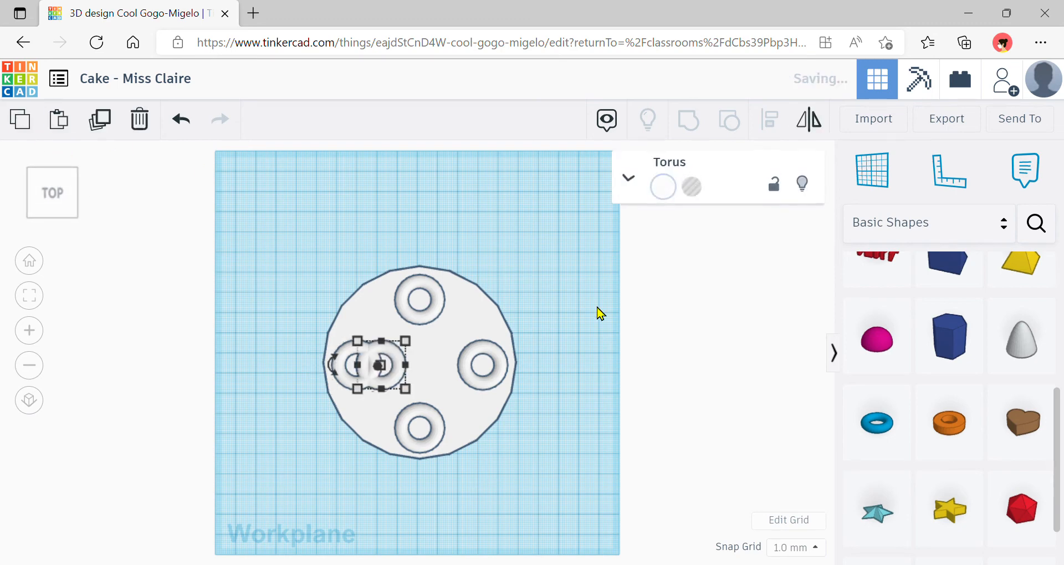
key("Up")
key("Up")
key("Up")
key("Up")
key("Up")
key("Up")
key("Up")
key("Up")
key("Up")
key("Up")
key("Up")
key("Up")
key("Up")
key("Up")
key("Up")
key("Up")
key("Up")
key("Left")
key("Left")
key("Left")
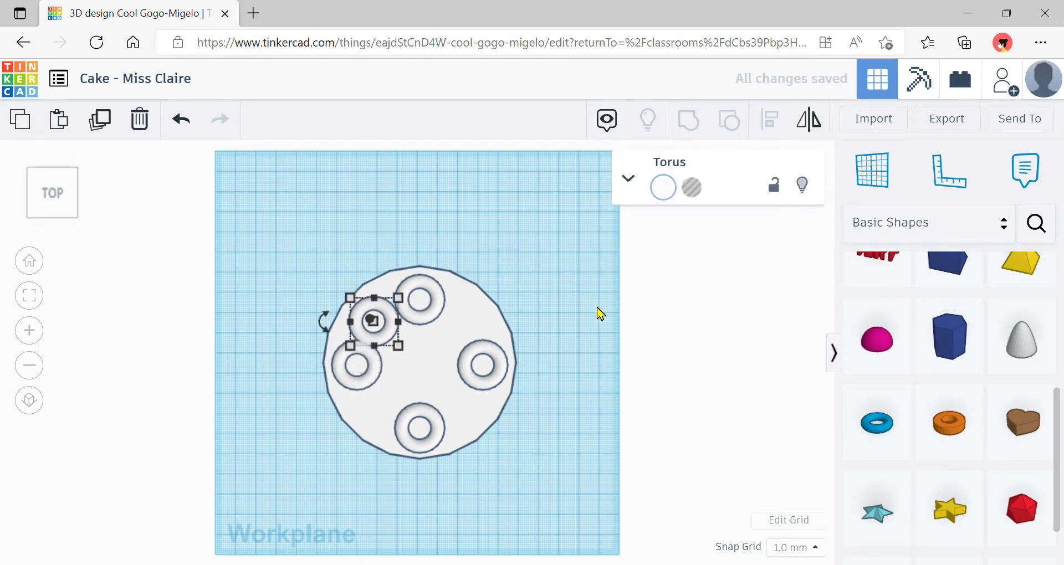
key("Up")
key("Left")
key("Left")
key("Up")
key("Up")
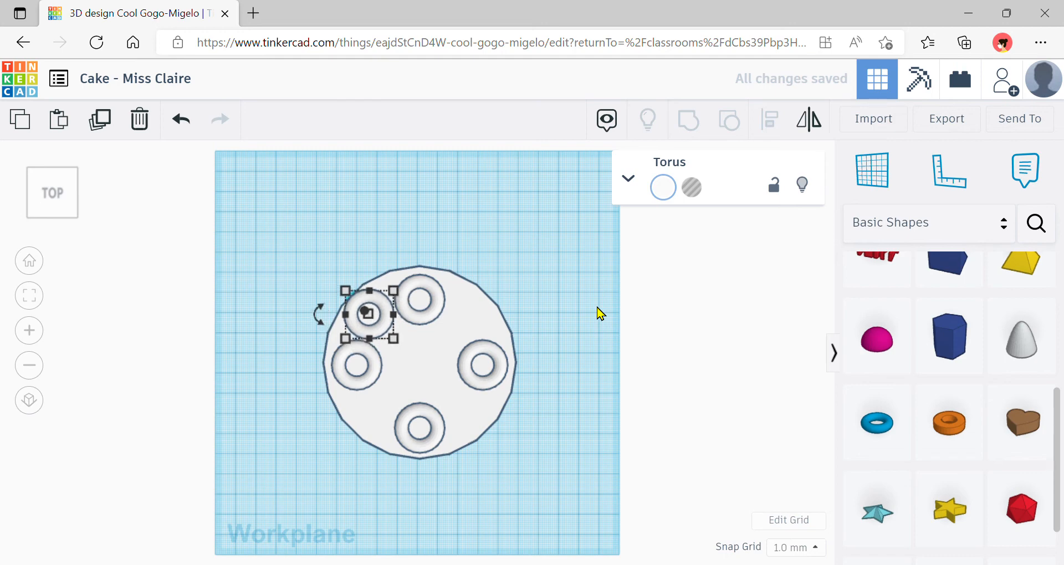
key("Down")
key("Down")
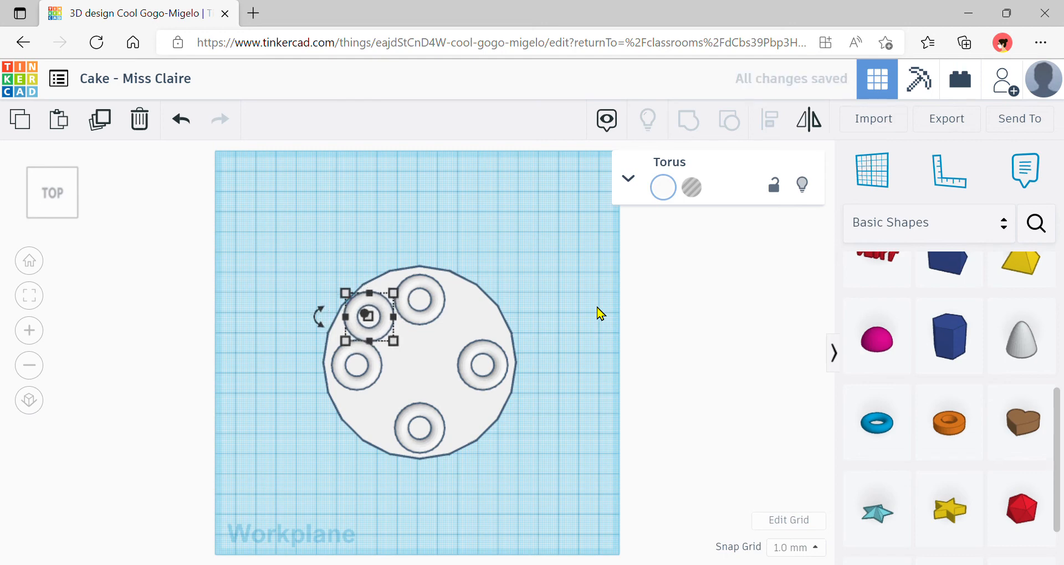
key("Right")
key("Right")
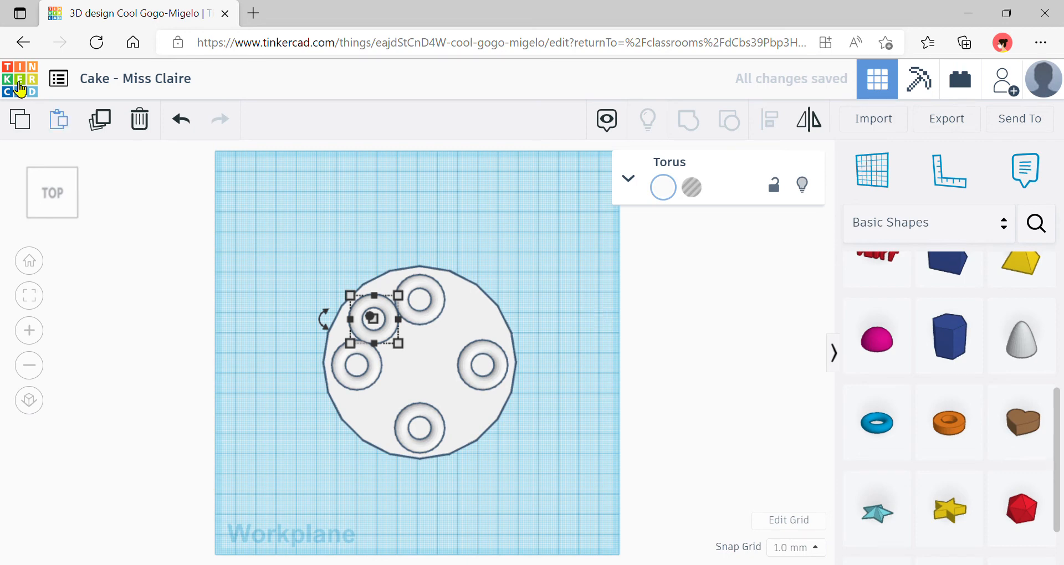
- Paste another white torus and fit it near the top disc's back-right edge, between the back and right rings
left_click(57, 122)
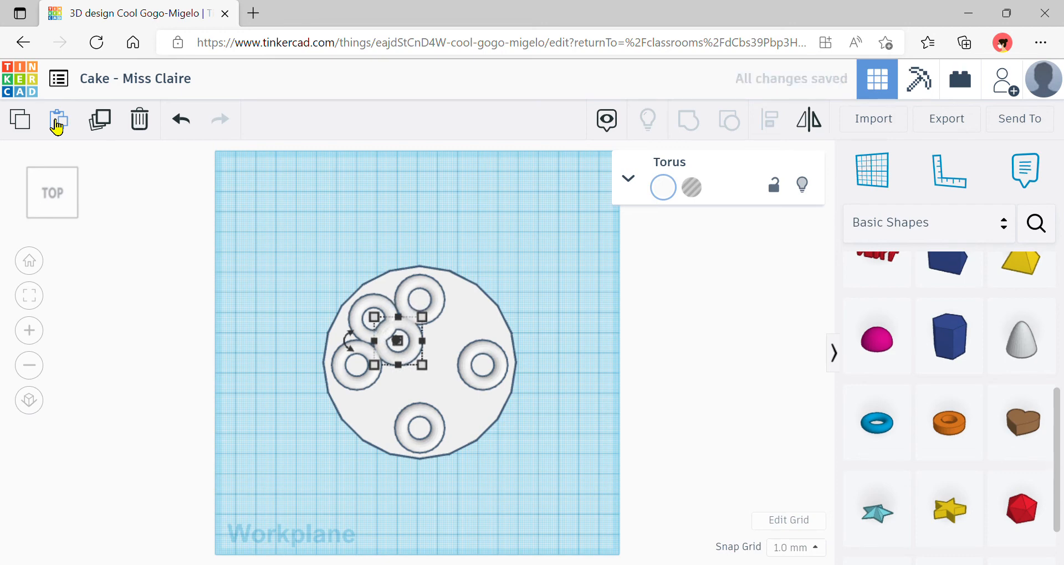
key("Right")
key("Right")
key("Right")
key("Right")
key("Right")
key("Right")
key("Right")
key("Right")
key("Right")
key("Right")
key("Right")
key("Right")
key("Right")
key("Right")
key("Right")
key("Right")
key("Right")
key("Right")
key("Right")
key("Right")
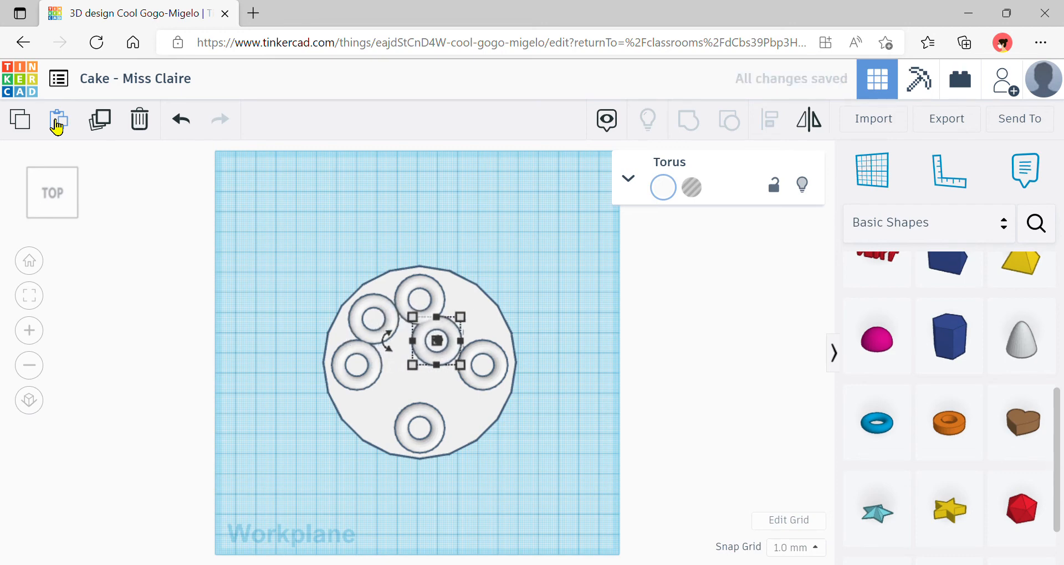
key("Up")
key("Up")
key("Up")
key("Up")
key("Up")
key("Up")
key("Up")
key("Up")
key("Up")
key("Up")
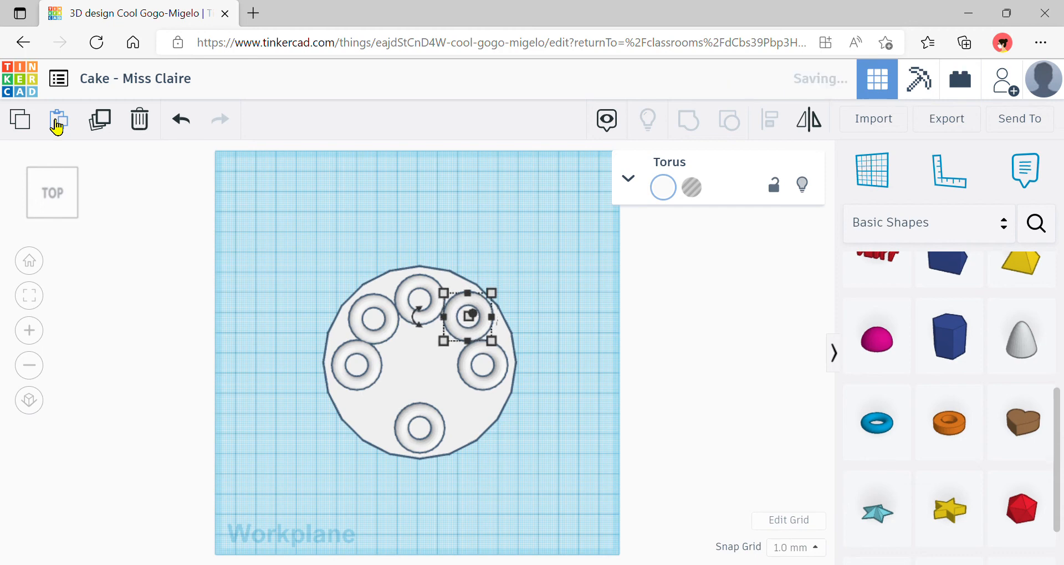
- Copy the white torus and fit the duplicate near the top disc's front-right edge, between the right and front rings
left_click(30, 119)
left_click(58, 120)
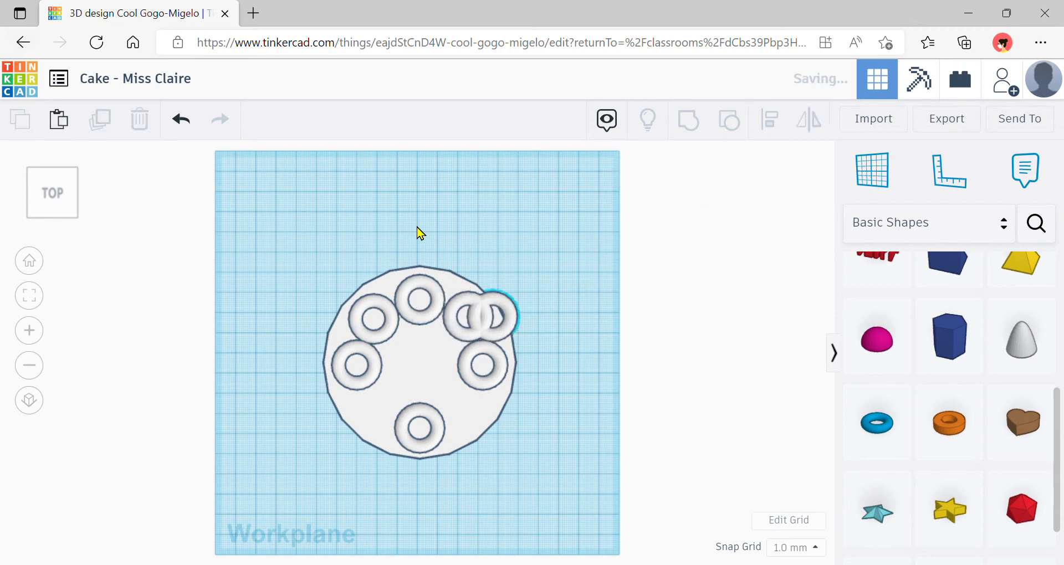
key("Down")
key("Down")
key("Down")
key("Down")
key("Down")
key("Down")
key("Down")
key("Down")
key("Down")
key("Down")
key("Down")
key("Down")
key("Down")
key("Down")
key("Down")
key("Down")
key("Down")
key("Down")
key("Down")
key("Down")
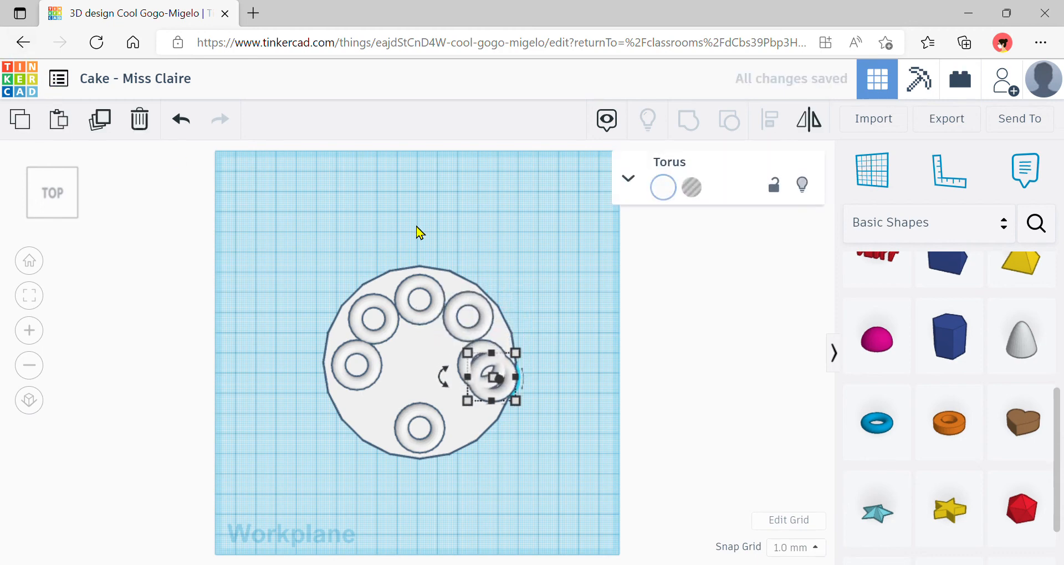
key("Down")
key("Down")
key("Down")
key("Down")
key("Down")
key("Down")
key("Down")
key("Down")
key("Down")
key("Down")
key("Down")
key("Down")
key("Down")
key("Down")
key("Down")
key("Down")
key("Down")
key("Down")
key("Down")
key("Left")
key("Left")
key("Left")
key("Left")
key("Left")
key("Left")
key("Left")
key("Left")
key("Left")
key("Left")
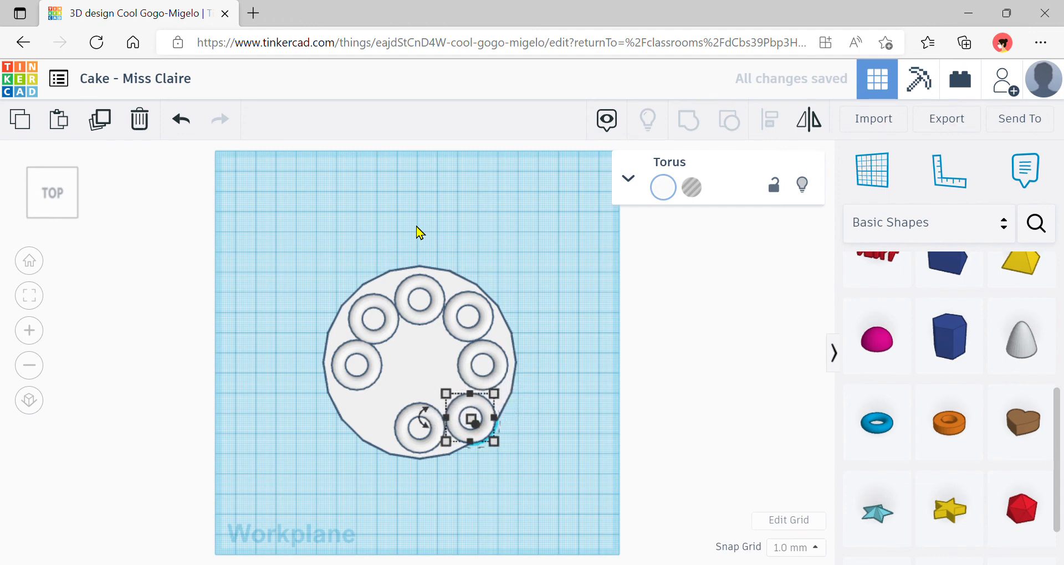
key("Up")
key("Left")
key("Up")
key("Left")
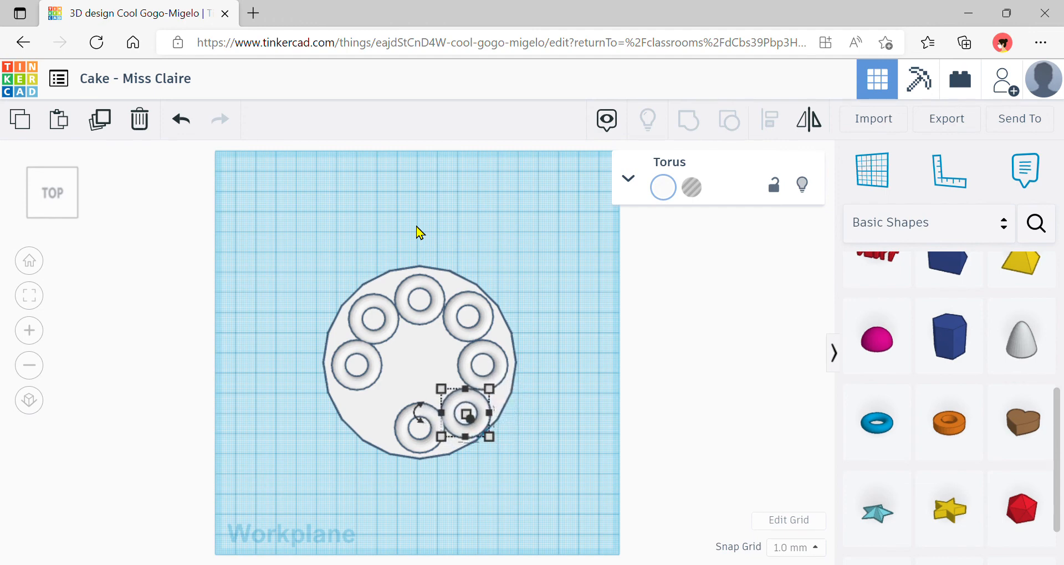
key("Up")
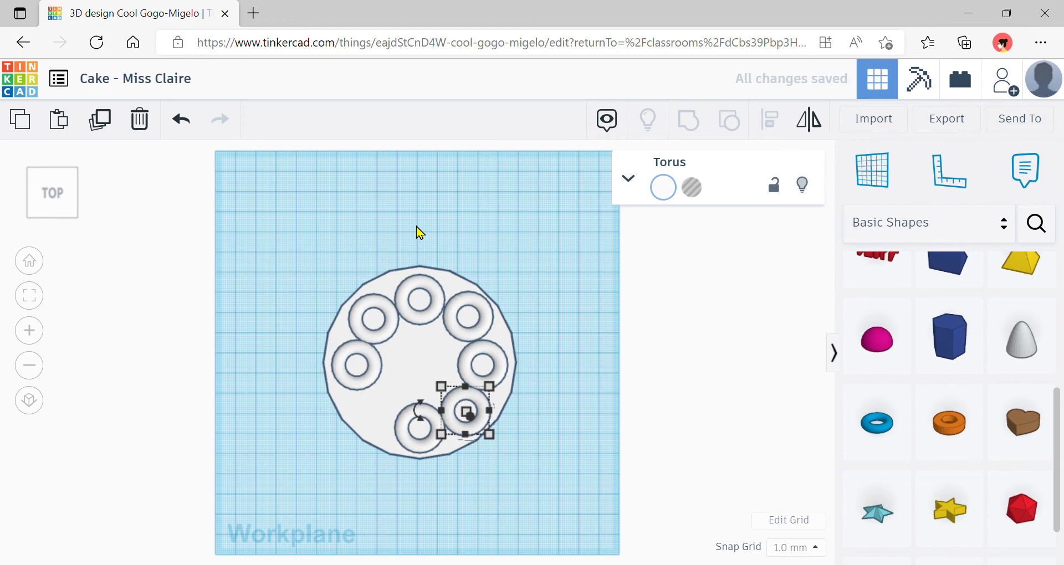
- Paste another white torus and fit it near the top disc's front-left edge, between the front and left rings
left_click(67, 131)
key("Left")
key("Left")
key("Left")
key("Left")
key("Left")
key("Left")
key("Left")
key("Left")
key("Left")
key("Left")
key("Left")
key("Left")
key("Left")
key("Left")
key("Left")
key("Left")
key("Left")
key("Left")
key("Left")
key("Left")
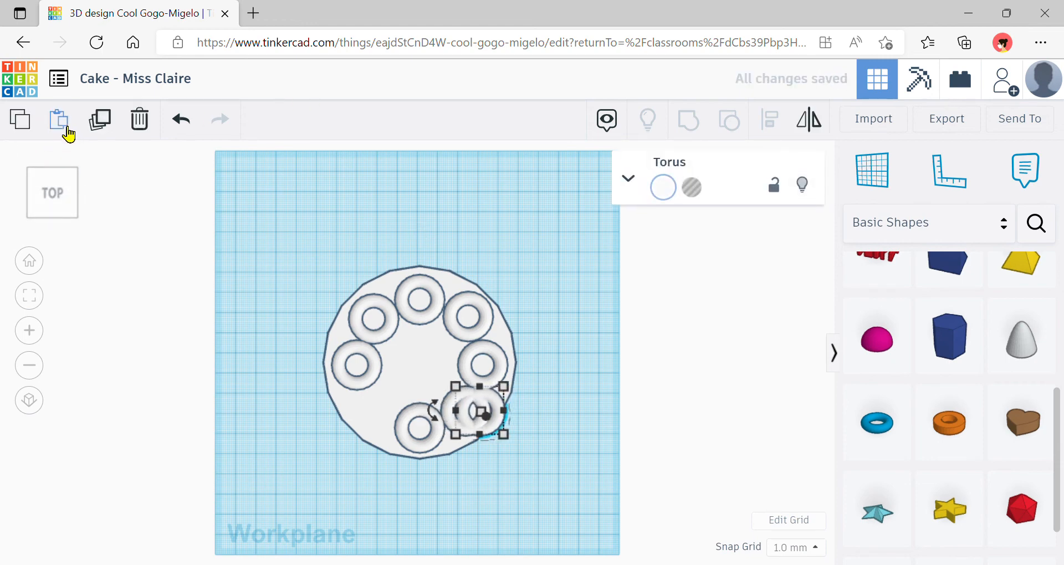
key("Left")
key("Left")
key("Left")
key("Left")
key("Left")
key("Left")
key("Left")
key("Left")
key("Left")
key("Left")
key("Left")
key("Left")
key("Left")
key("Left")
key("Left")
key("Left")
key("Left")
key("Left")
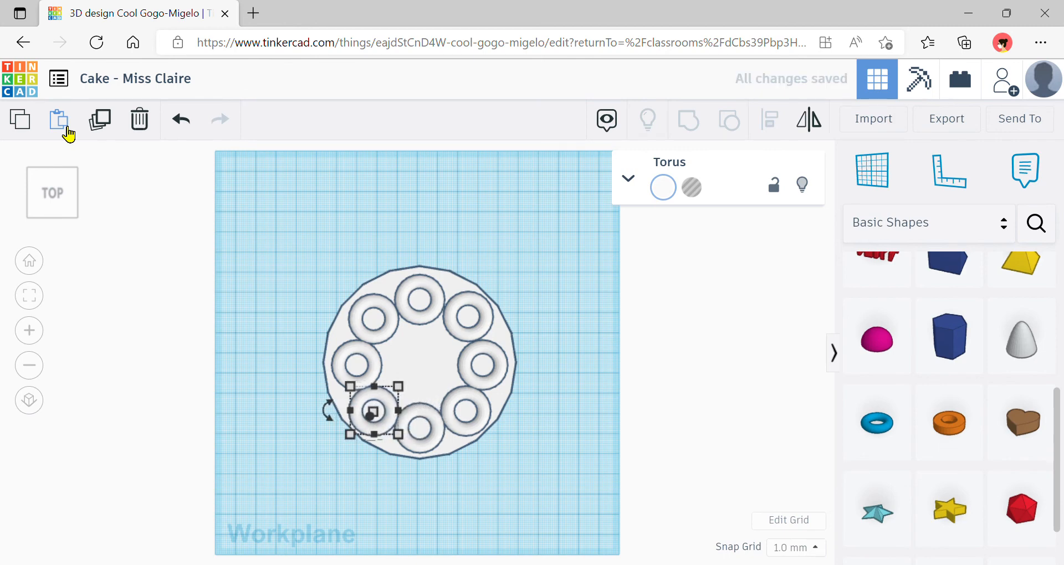
left_click(572, 370)
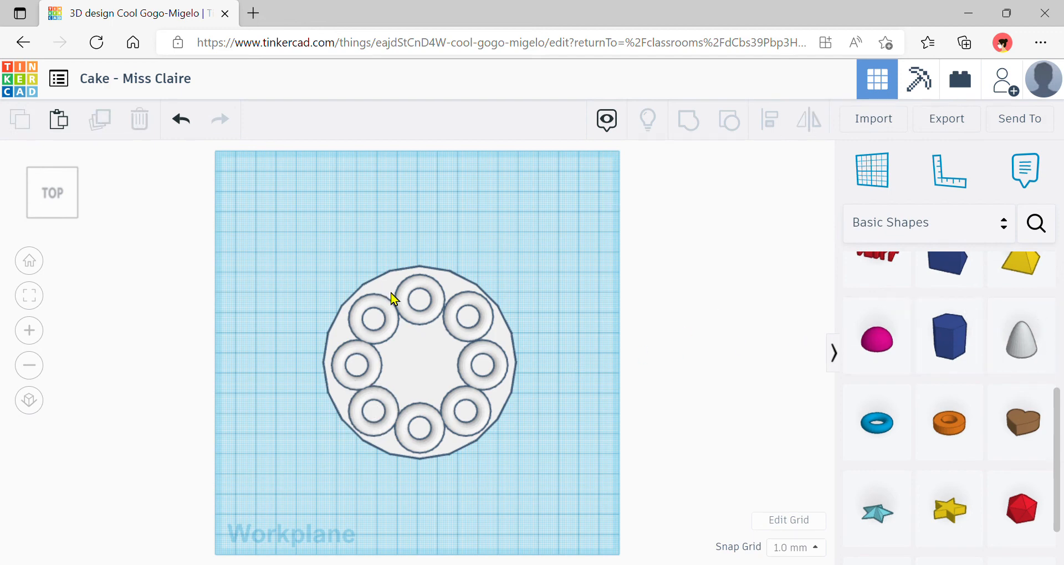
- Add a paraboloid to the workplane in front of the cake's right side and colour it light red
left_click(41, 261)
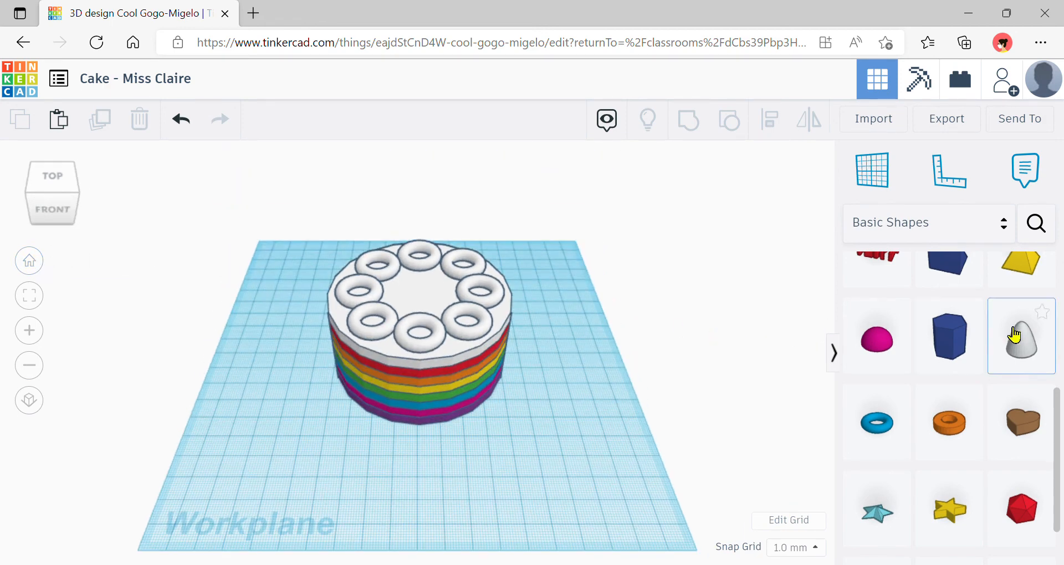
left_click_drag(483, 460, 528, 440)
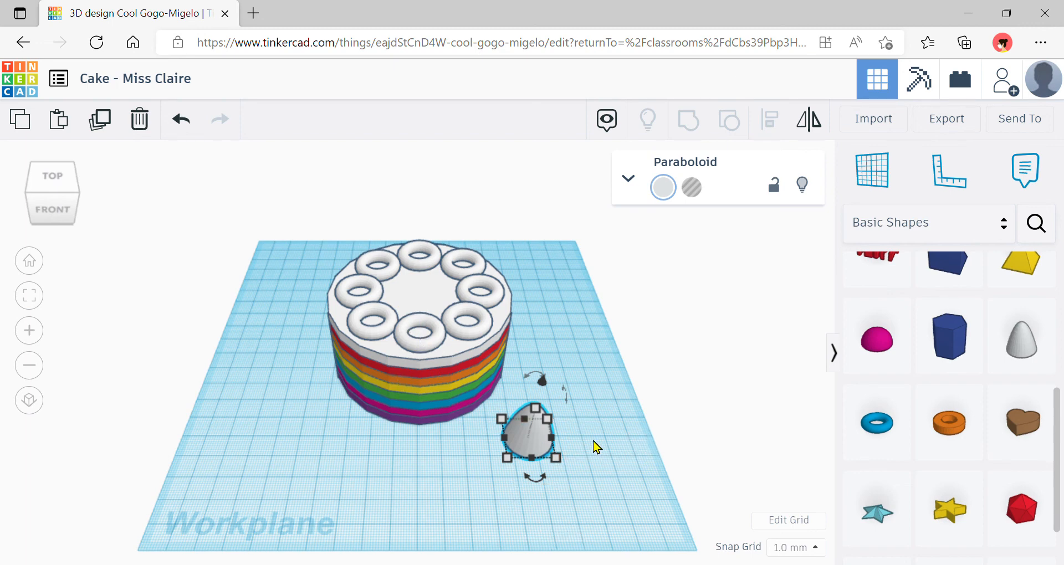
left_click(675, 186)
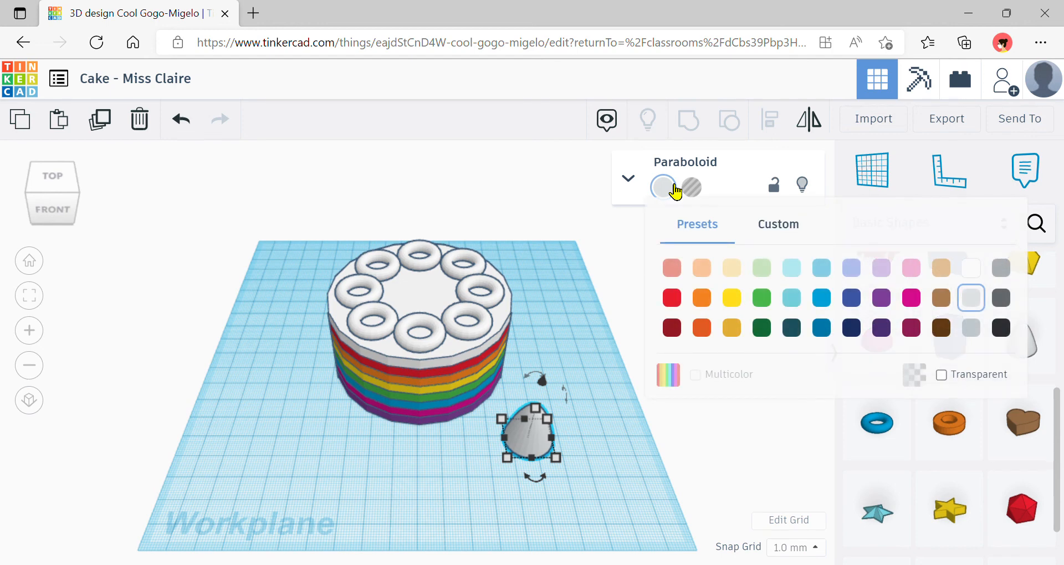
left_click(673, 269)
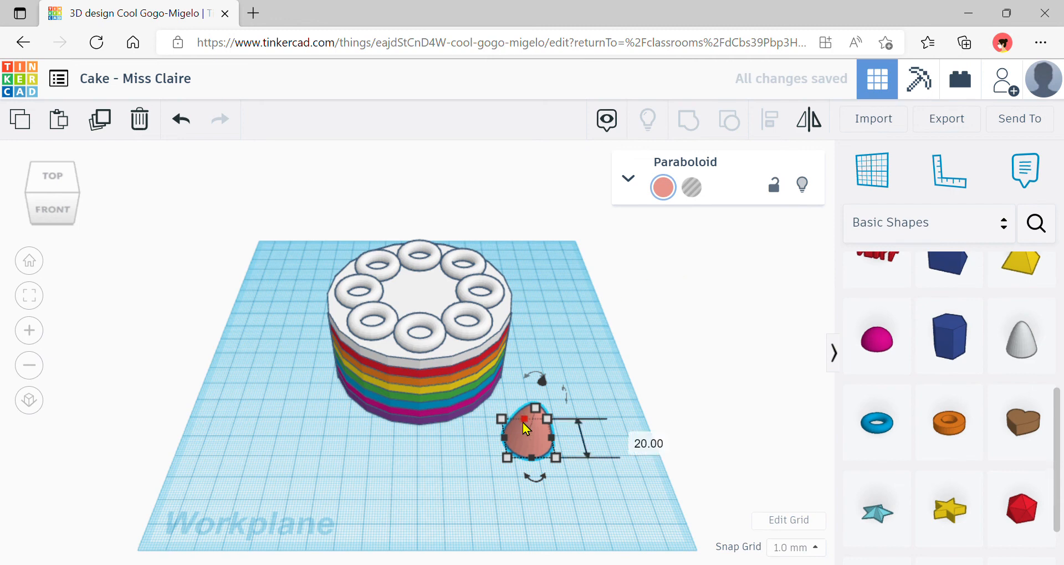
- Raise the light red paraboloid 45 mm above the workplane
left_click(422, 336)
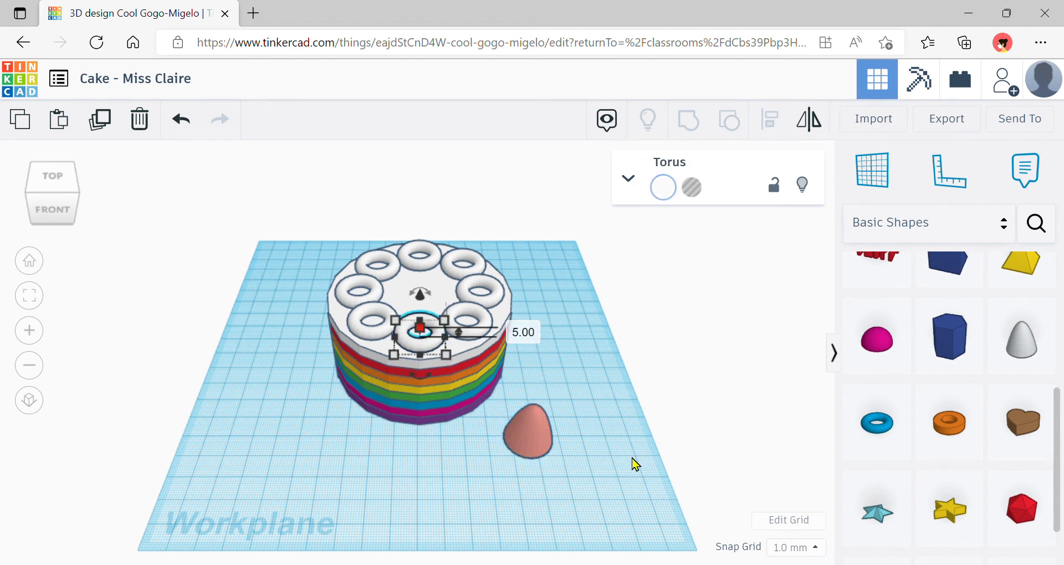
left_click(541, 431)
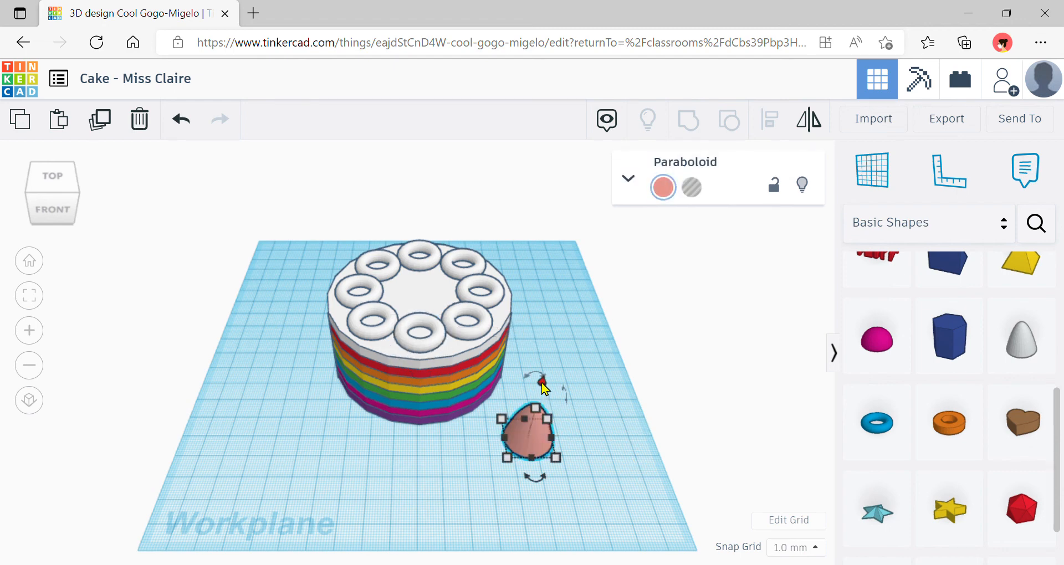
left_click_drag(545, 388, 563, 291)
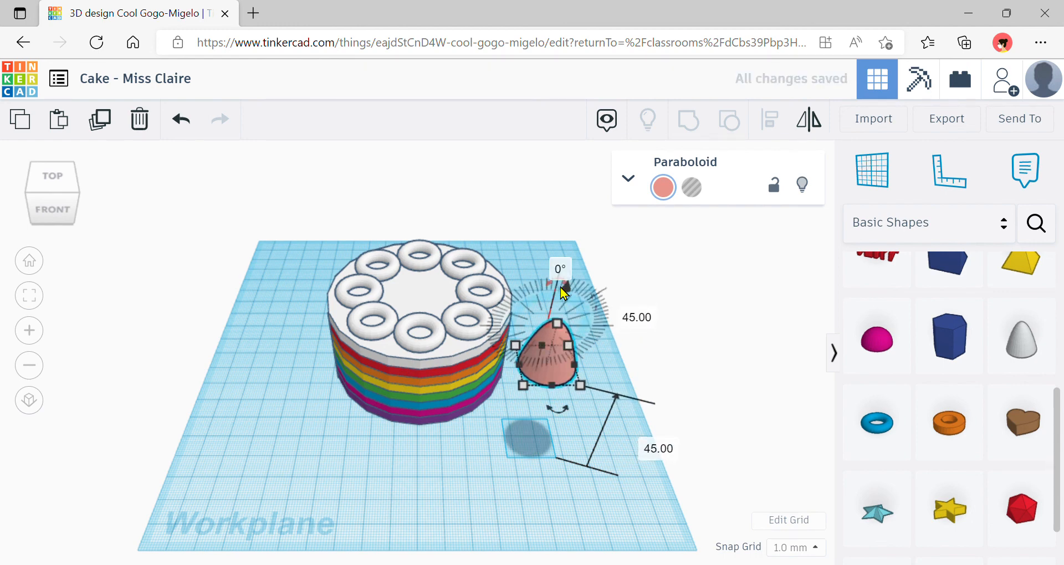
- Move the raised paraboloid over the cake and centre it on the front torus ring
left_click(56, 179)
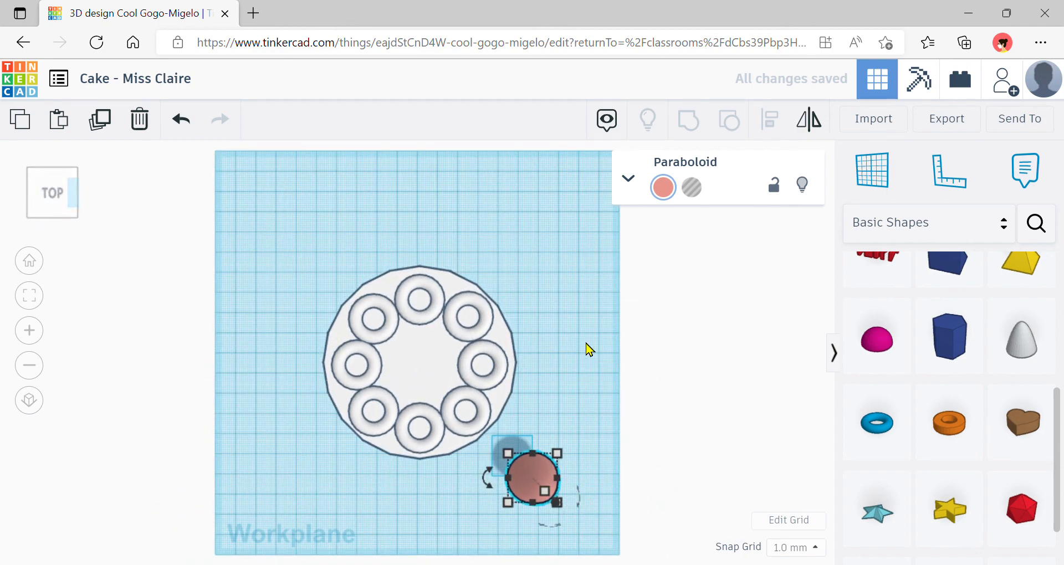
key("Left")
key("Left")
key("Left")
key("Left")
key("Left")
key("Left")
key("Left")
key("Left")
key("Left")
key("Left")
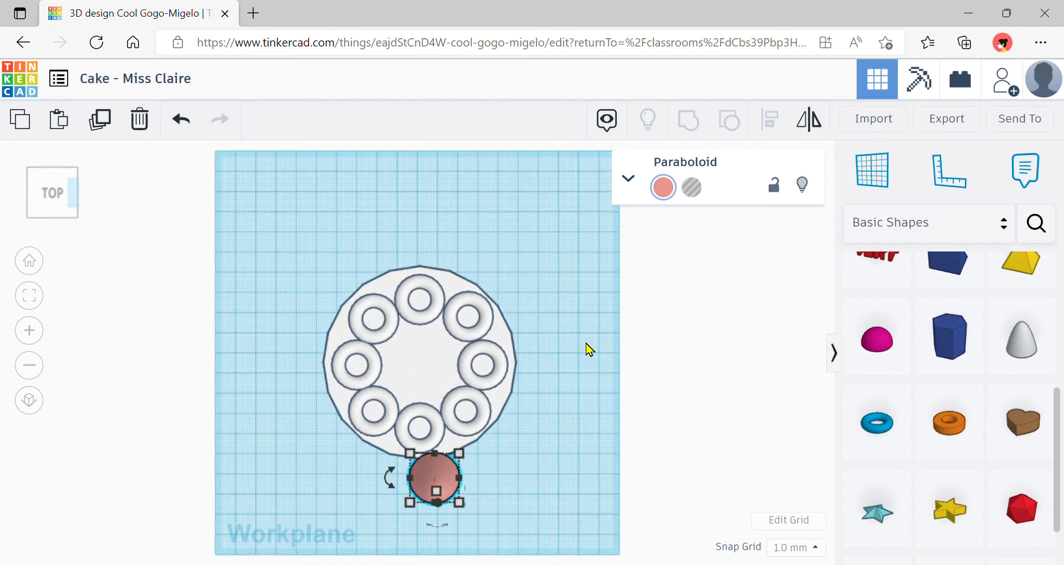
key("Up")
key("Up")
key("Up")
key("Up")
key("Up")
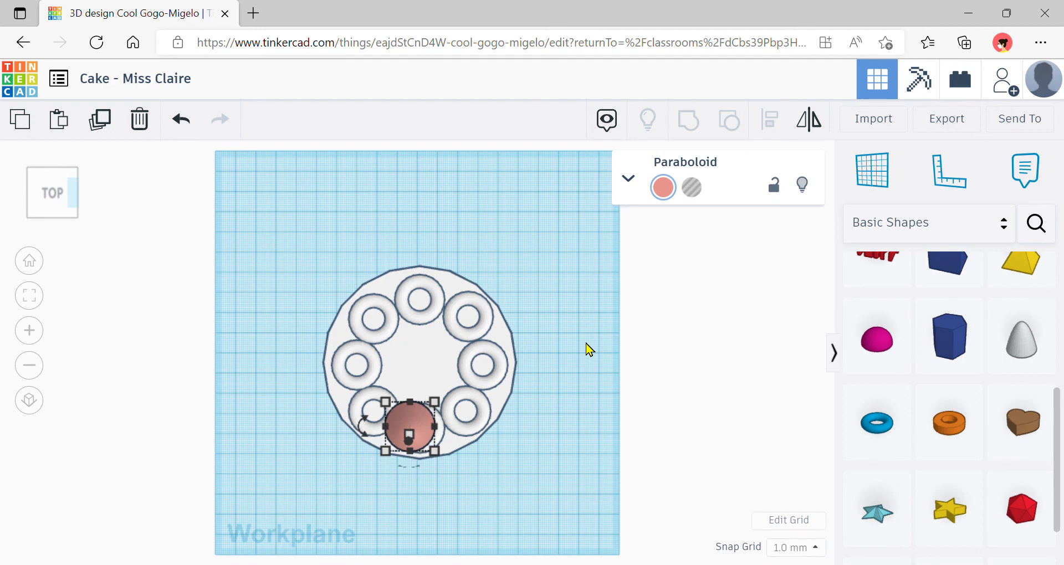
key("Right")
key("Right")
key("Right")
key("Right")
key("Right")
key("Down")
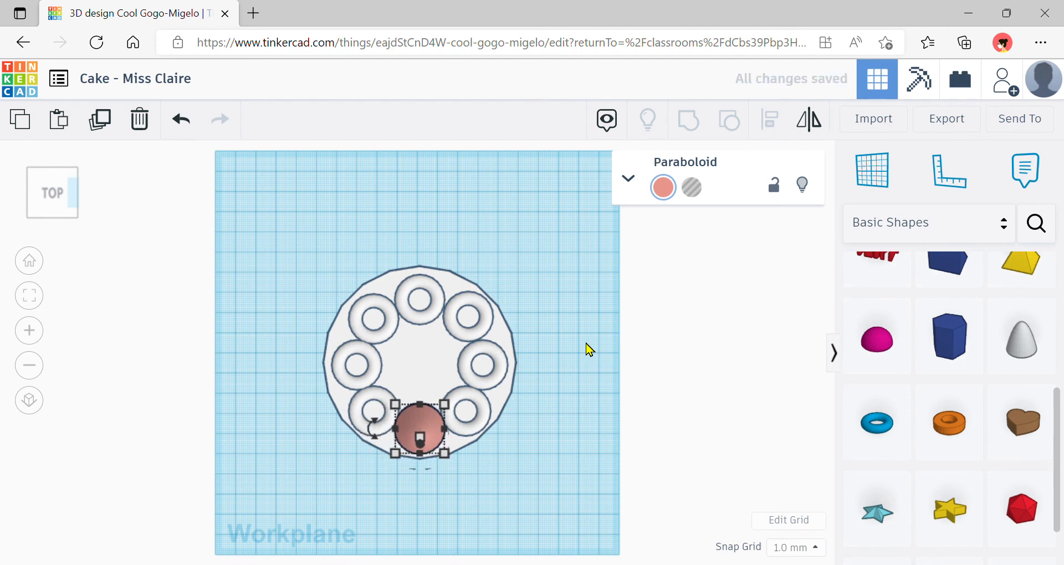
- Copy the light red paraboloid and centre the duplicate on the front-right torus ring
left_click(42, 132)
left_click(62, 133)
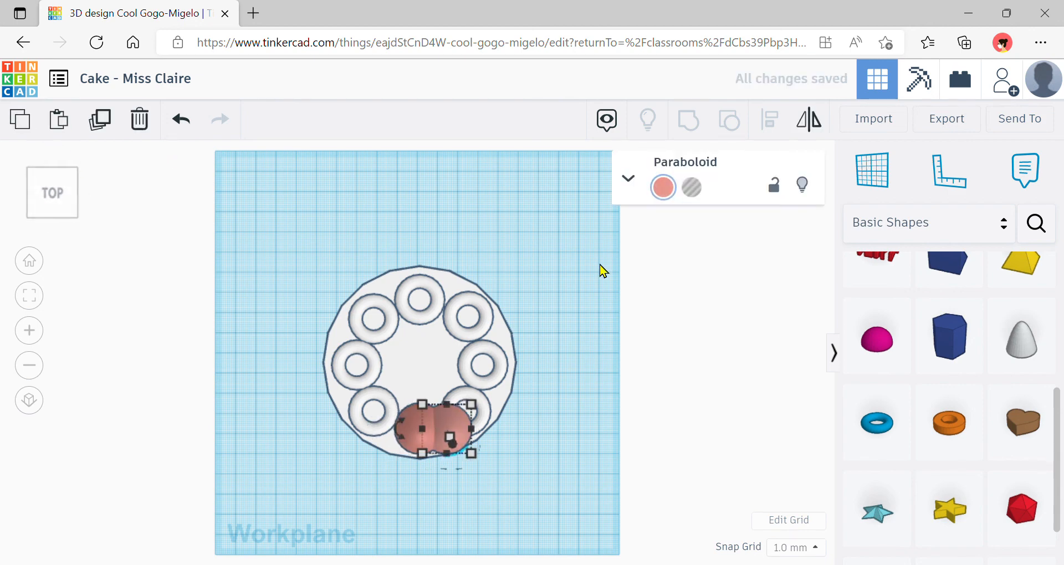
key("Right")
key("Right")
key("Right")
key("Right")
key("Right")
key("Right")
key("Right")
key("Right")
key("Right")
key("Up")
key("Up")
key("Up")
key("Up")
key("Up")
key("Up")
key("Up")
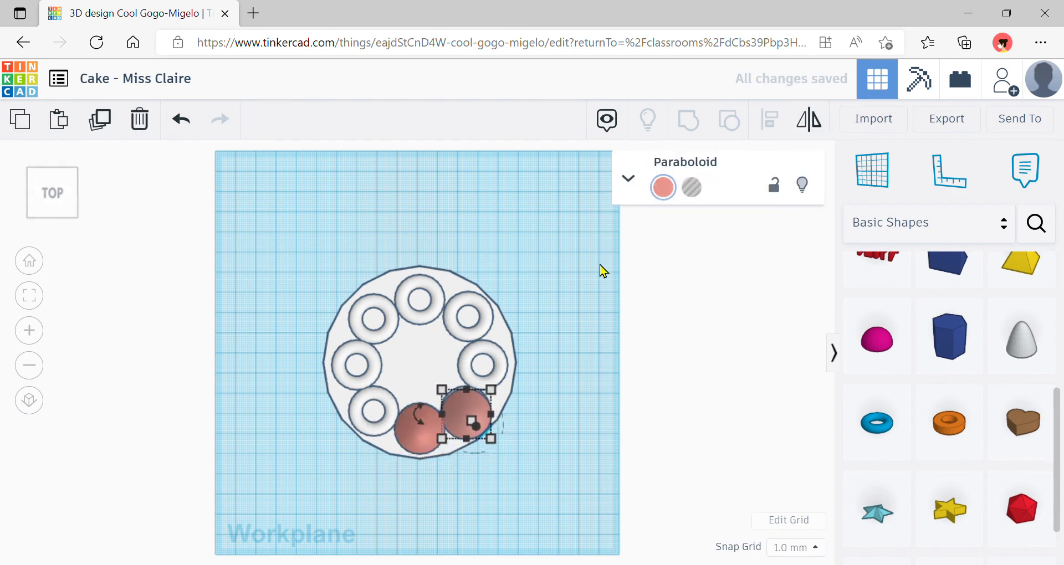
key("Up")
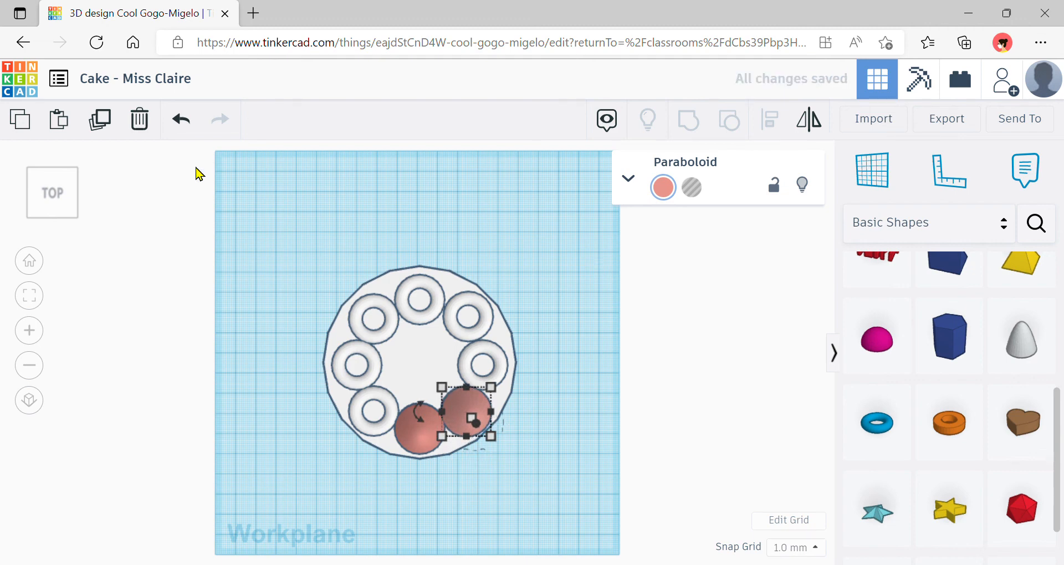
- Paste another light red paraboloid and centre it on the torus ring at the cake's right side
left_click(58, 128)
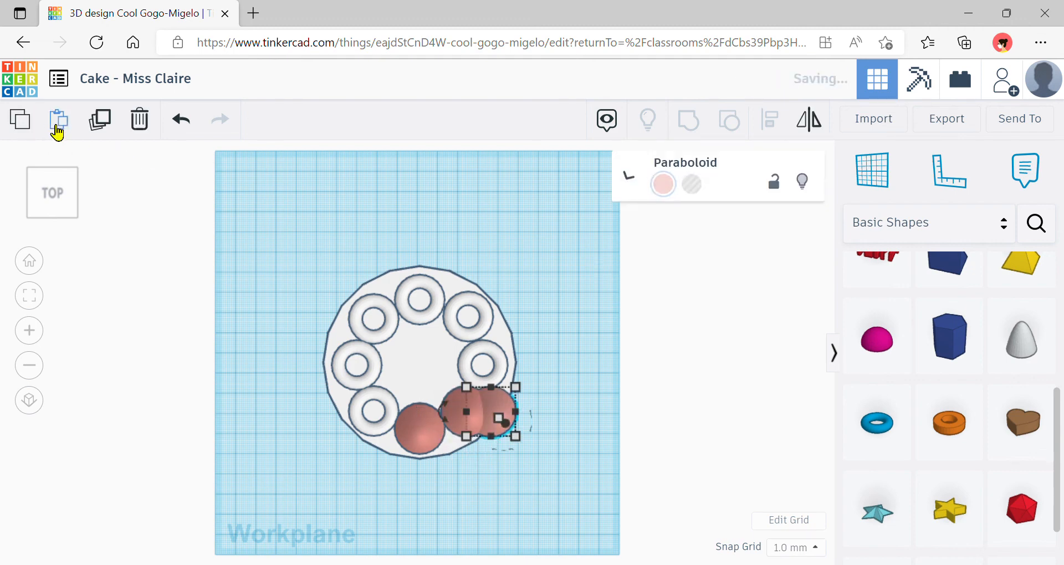
key("Up")
key("Up")
key("Up")
key("Up")
key("Up")
key("Up")
key("Up")
key("Up")
key("Up")
key("Up")
key("Up")
key("Up")
key("Up")
key("Up")
key("Left")
key("Left")
key("Up")
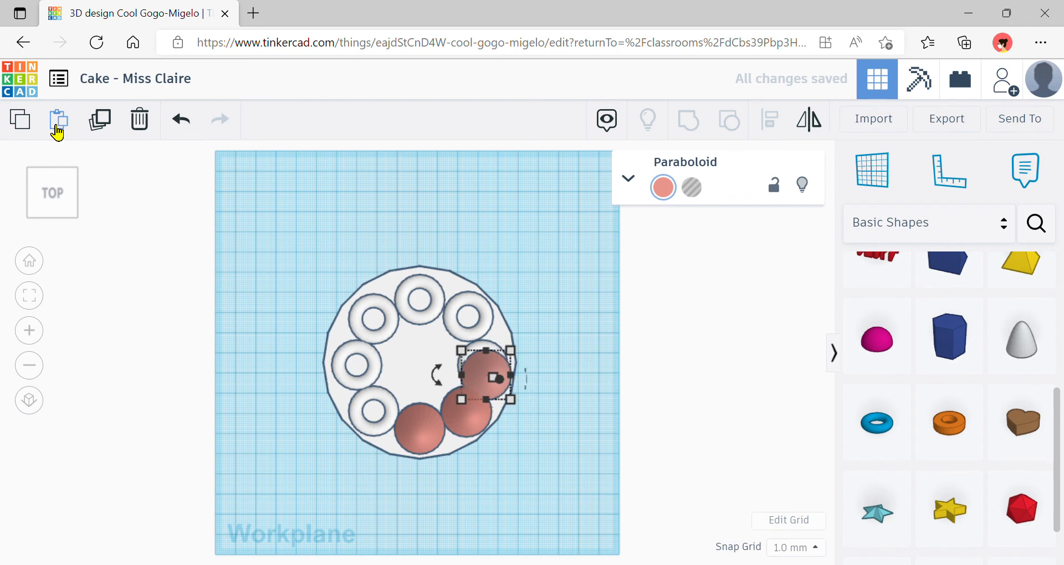
key("Up")
key("Up")
key("Up")
key("Left")
key("Up")
key("Up")
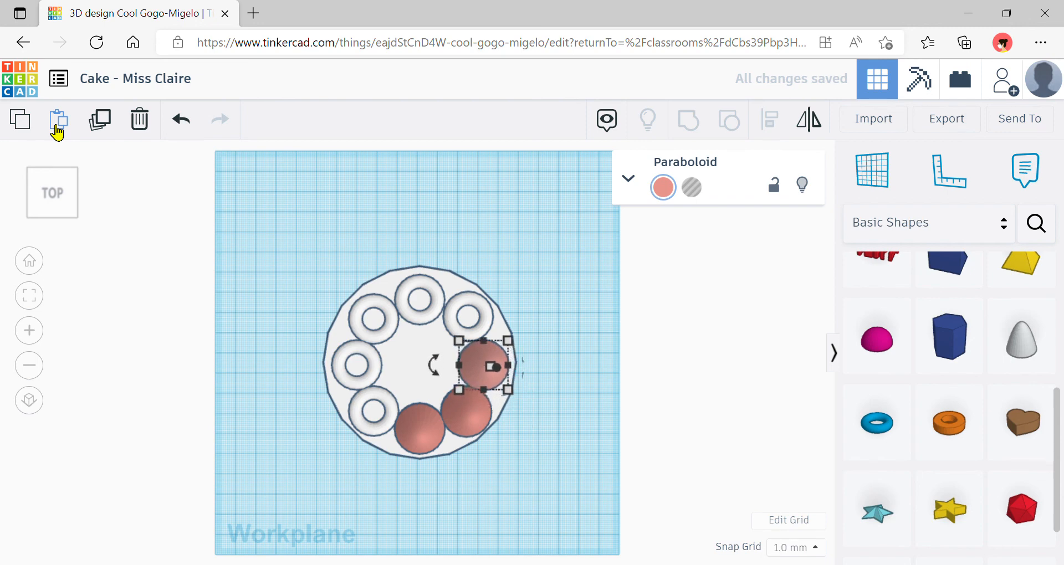
- Copy the right-hand light red paraboloid and centre the duplicate on the back-right torus ring
left_click(20, 122)
left_click(59, 125)
key("Up")
key("Up")
key("Up")
key("Up")
key("Up")
key("Up")
key("Up")
key("Up")
key("Up")
key("Up")
key("Up")
key("Up")
key("Up")
key("Up")
key("Up")
key("Up")
key("Up")
key("Up")
key("Up")
key("Up")
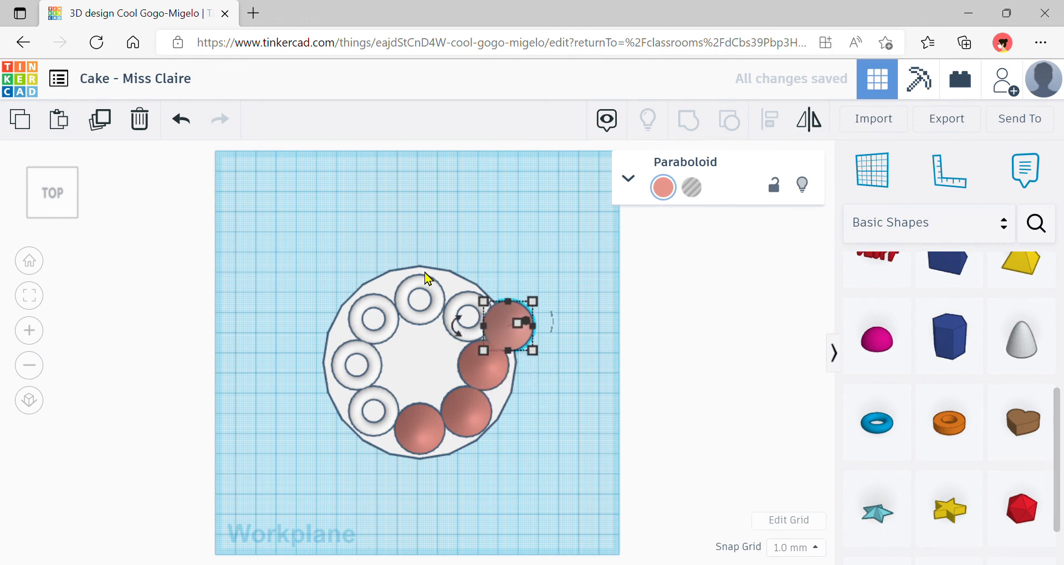
key("Left")
key("Left")
key("Left")
key("Left")
key("Left")
key("Left")
key("Left")
key("Left")
key("Left")
key("Left")
key("Left")
key("Left")
key("Left")
key("Left")
key("Left")
key("Left")
key("Left")
key("Left")
key("Left")
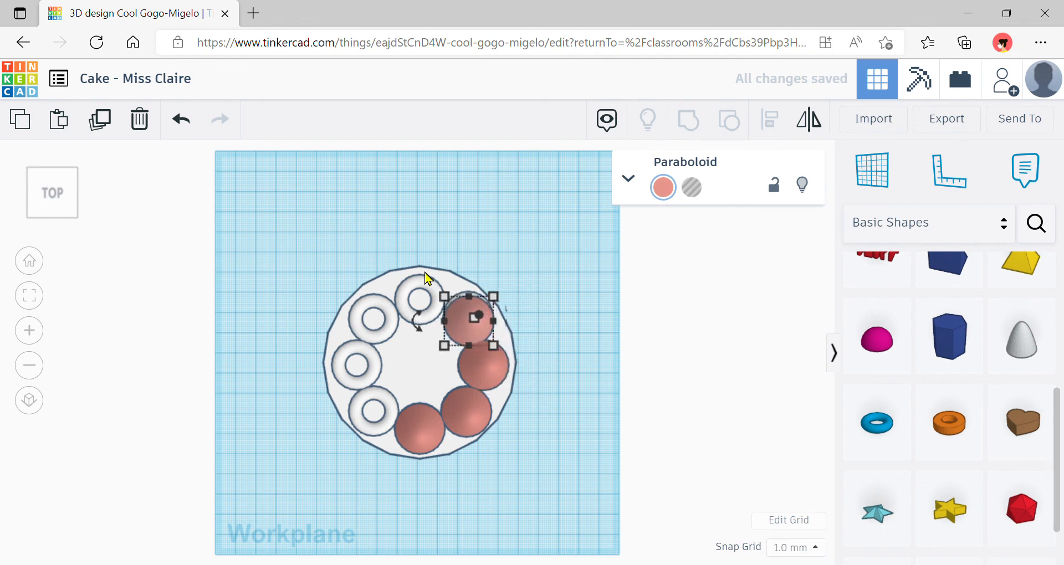
key("Up")
key("Up")
key("Up")
- Duplicate the back-right light red paraboloid and centre the copy on the torus ring at the back of the cake
left_click(25, 126)
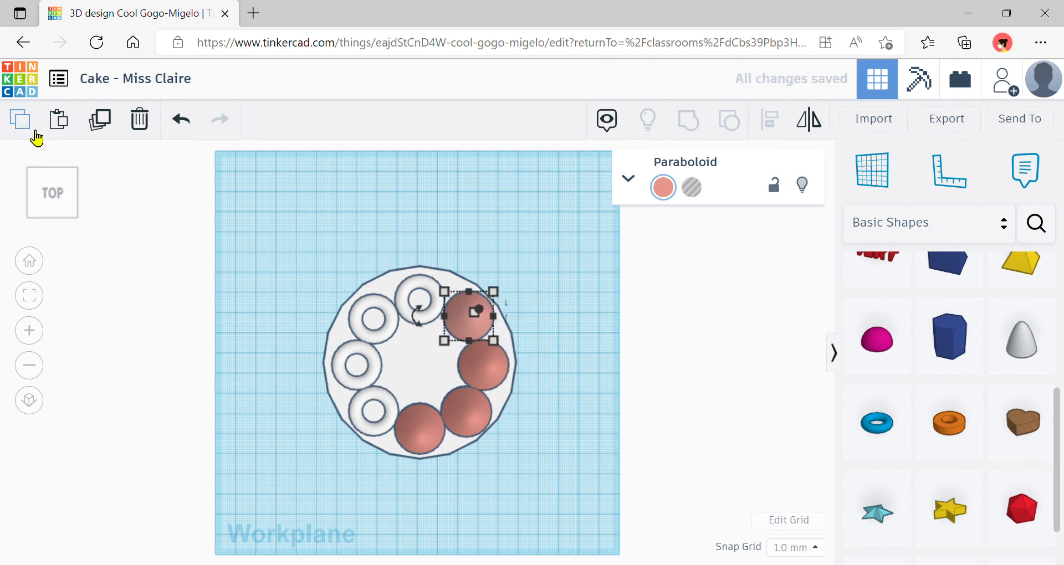
left_click(59, 132)
key("Left")
key("Left")
key("Left")
key("Left")
key("Left")
key("Left")
key("Left")
key("Left")
key("Left")
key("Left")
key("Left")
key("Left")
key("Left")
key("Left")
key("Left")
key("Left")
key("Left")
key("Left")
key("Left")
key("Left")
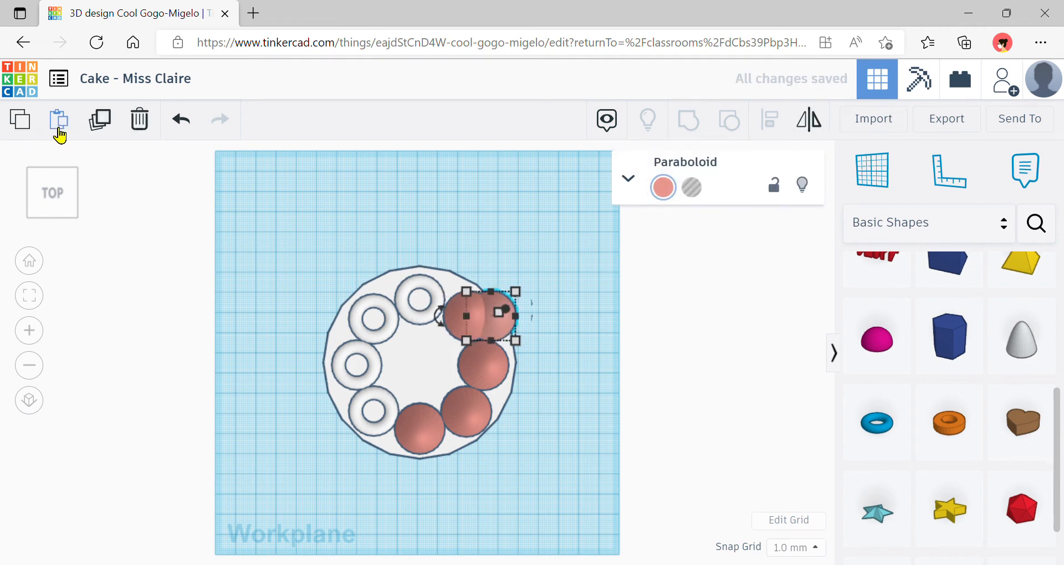
key("Left")
key("Up")
key("Up")
key("Up")
key("Up")
key("Up")
key("Up")
key("Up")
key("Up")
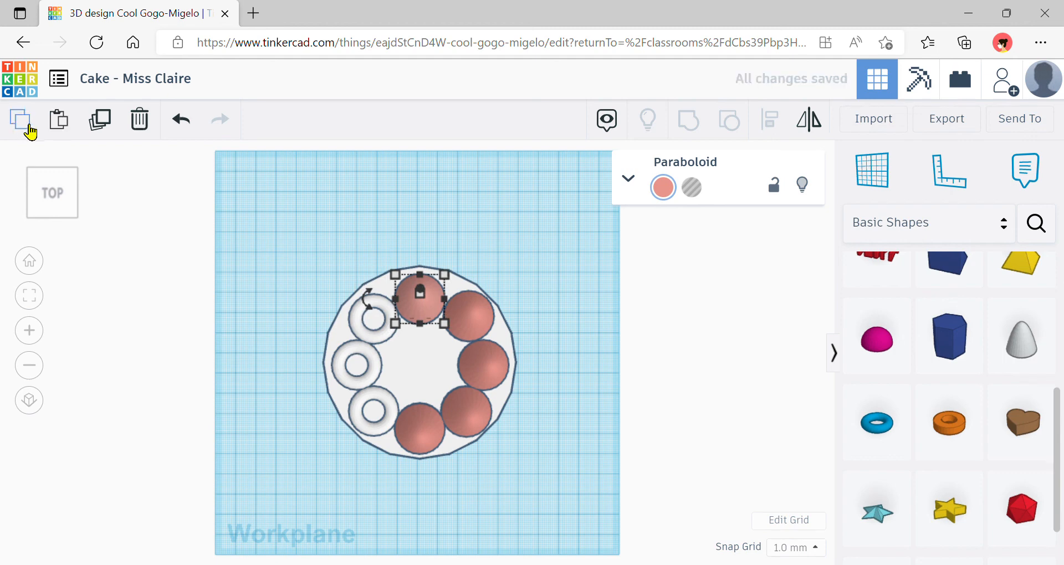
- Copy the light red paraboloid at the back and centre the duplicate on the back-left torus ring
left_click(25, 125)
left_click(57, 131)
key("Left")
key("Left")
key("Left")
key("Left")
key("Left")
key("Left")
key("Left")
key("Left")
key("Left")
key("Left")
key("Left")
key("Left")
key("Left")
key("Left")
key("Left")
key("Left")
key("Left")
key("Left")
key("Left")
key("Left")
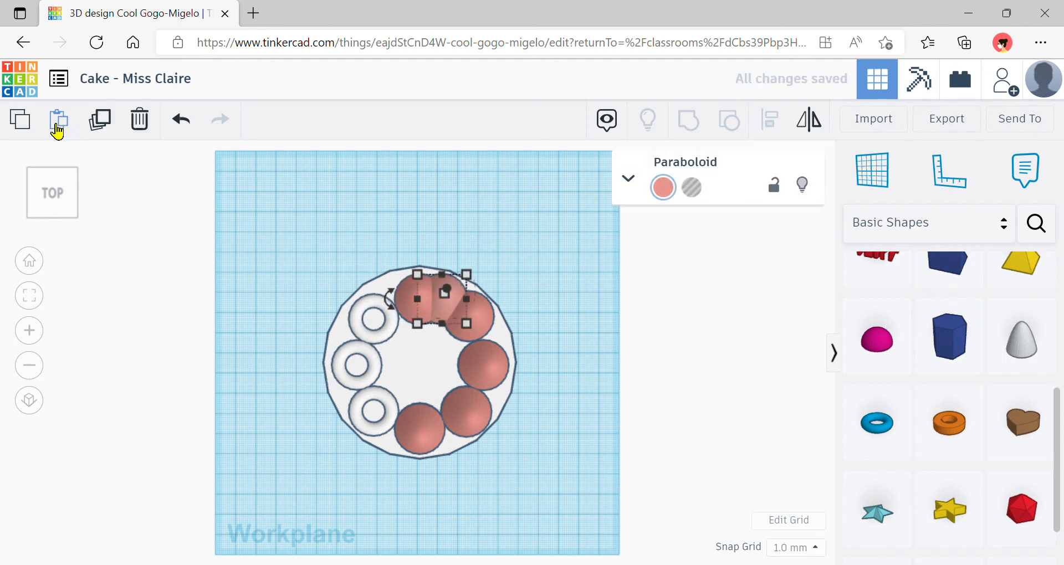
key("Left")
key("Left")
key("Left")
key("Left")
key("Left")
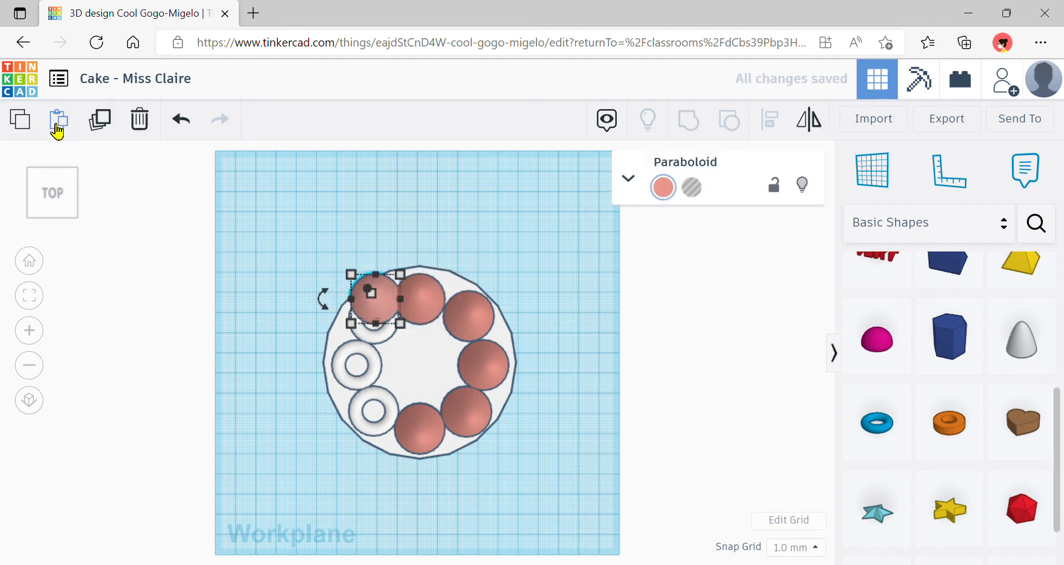
key("Down")
key("Down")
key("Down")
key("Down")
key("Down")
key("Down")
key("Down")
key("Down")
key("Down")
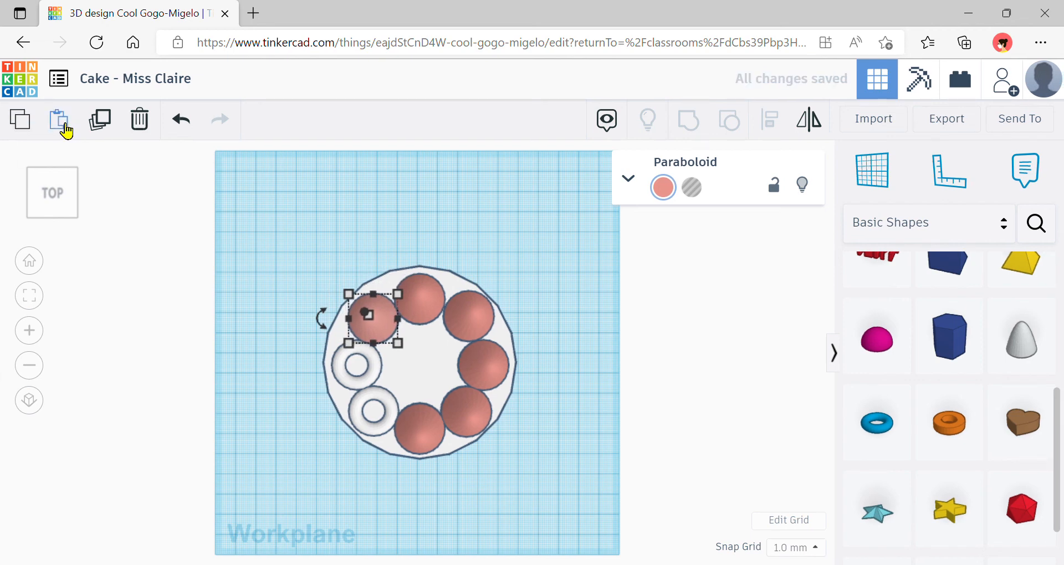
- Duplicate the back-left light red paraboloid and centre the copy on the torus ring at the cake's left side
key("Right")
key("Right")
key("Right")
key("Right")
key("Right")
key("Right")
key("Right")
key("Right")
key("Right")
key("Right")
key("Right")
key("Down")
key("Down")
key("Down")
key("Down")
key("Down")
key("Down")
key("Down")
key("Down")
key("Down")
key("Down")
key("Down")
key("Down")
key("Down")
key("Down")
key("Down")
key("Down")
key("Down")
key("Down")
key("Down")
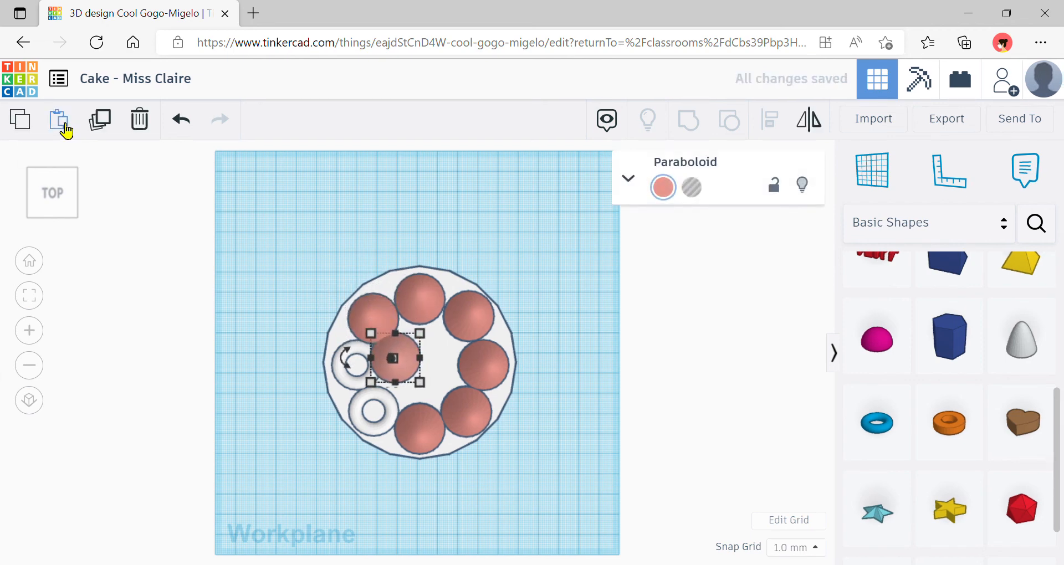
key("Left")
key("Left")
key("Left")
key("Left")
key("Left")
key("Left")
key("Left")
key("Left")
key("Left")
key("Left")
key("Left")
key("Left")
key("Left")
key("Left")
key("Left")
key("Left")
key("Left")
key("Left")
key("Down")
key("Down")
key("Down")
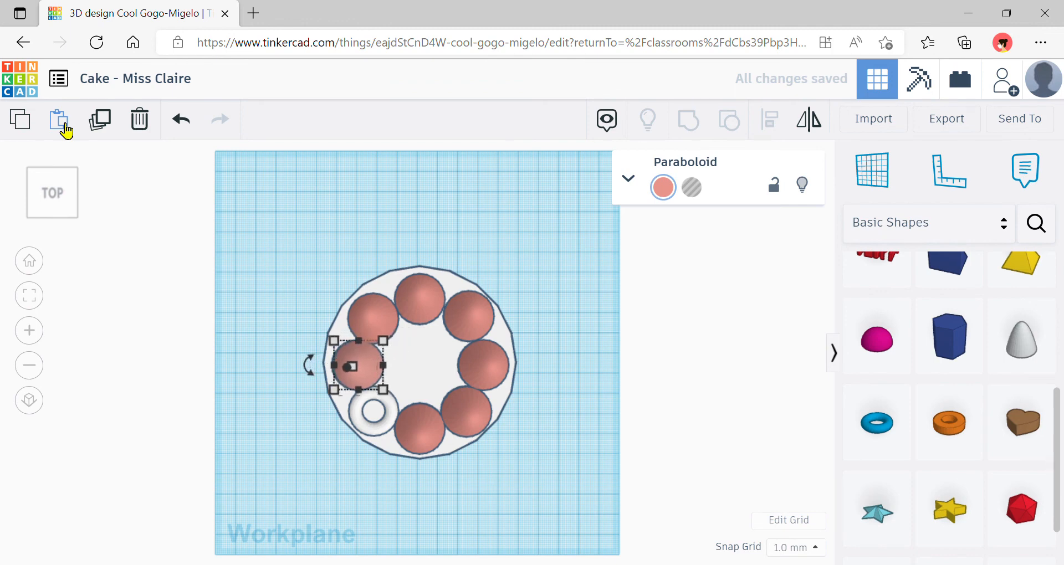
key("Left")
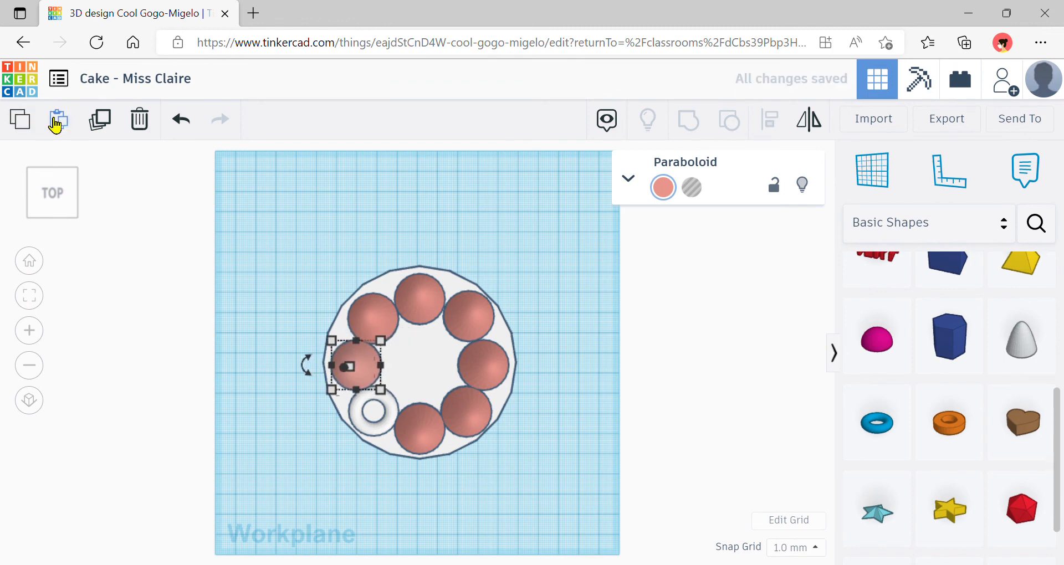
- Duplicate the left-hand light red paraboloid, centre the copy on the uncovered front-left torus ring, and deselect it
key("Right")
key("Right")
key("Right")
key("Right")
key("Right")
key("Right")
key("Right")
key("Right")
key("Right")
key("Right")
key("Right")
key("Right")
key("Down")
key("Down")
key("Down")
key("Down")
key("Down")
key("Down")
key("Down")
key("Down")
key("Down")
key("Down")
key("Down")
key("Down")
key("Down")
key("Down")
key("Down")
key("Down")
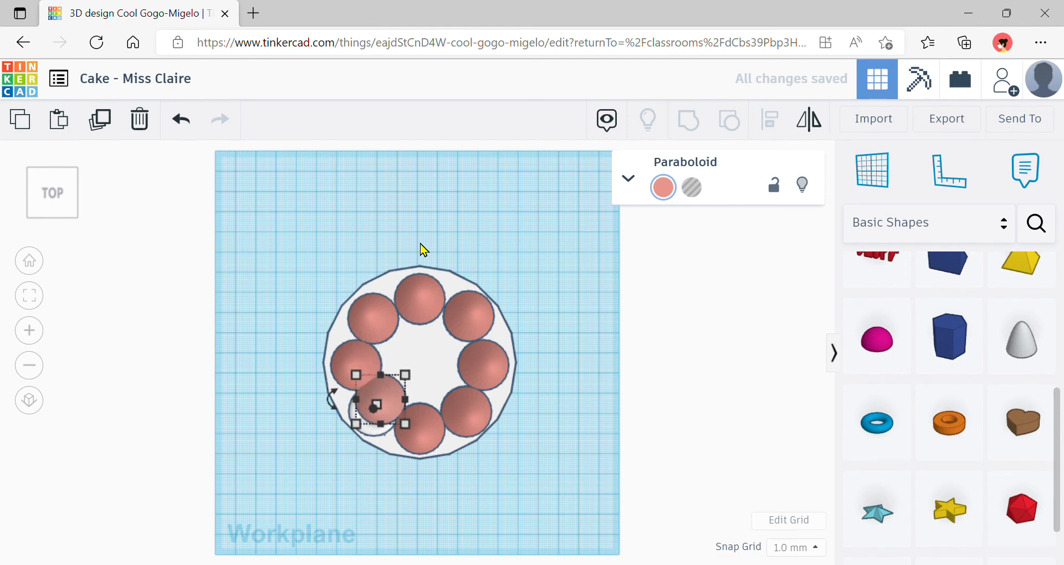
key("Left")
key("Left")
key("Down")
key("Down")
key("Down")
key("Left")
key("Left")
key("Down")
key("Down")
key("Down")
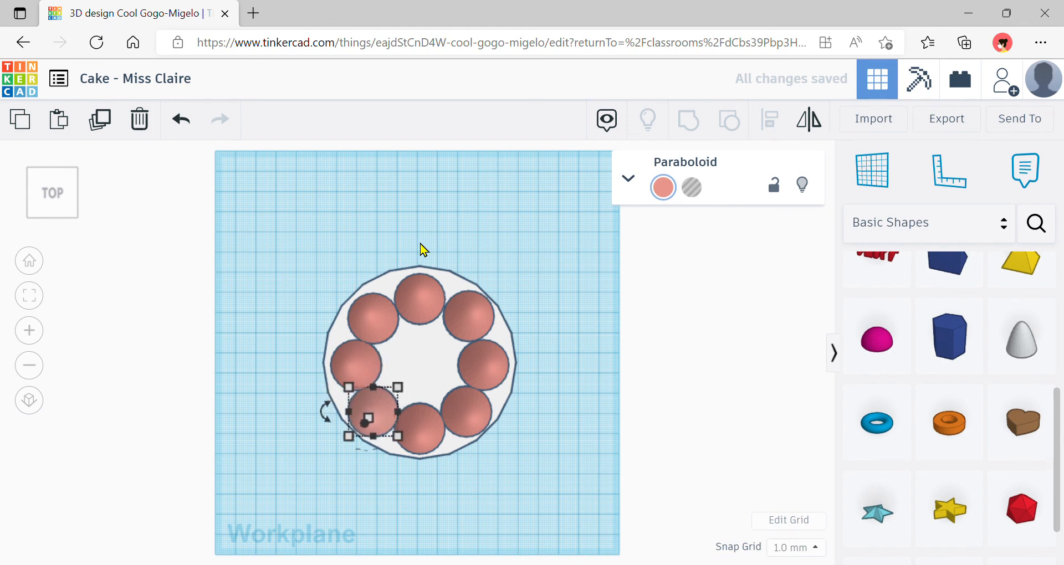
key("Down")
key("Up")
left_click(29, 261)
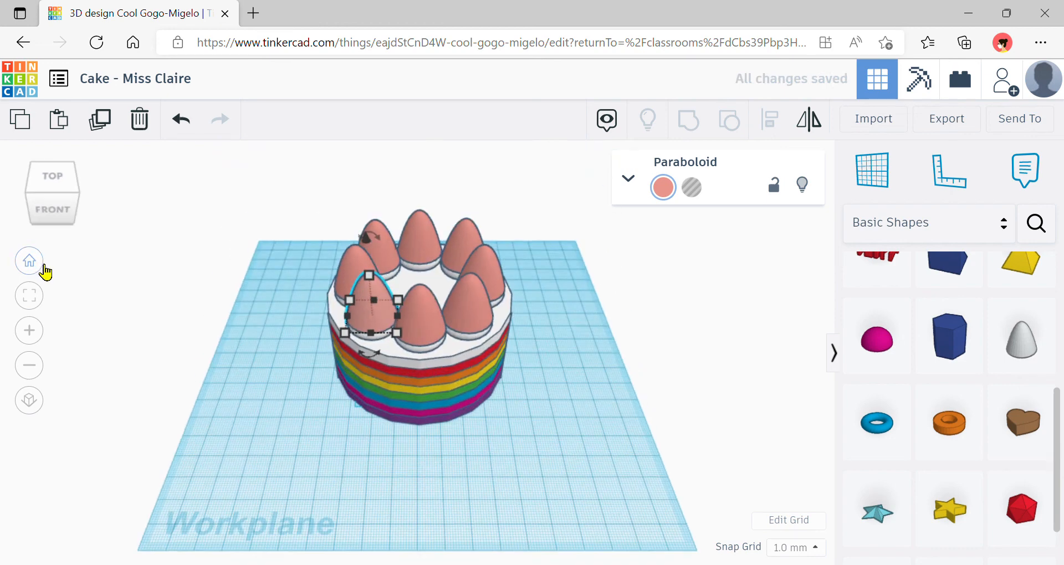
left_click(686, 423)
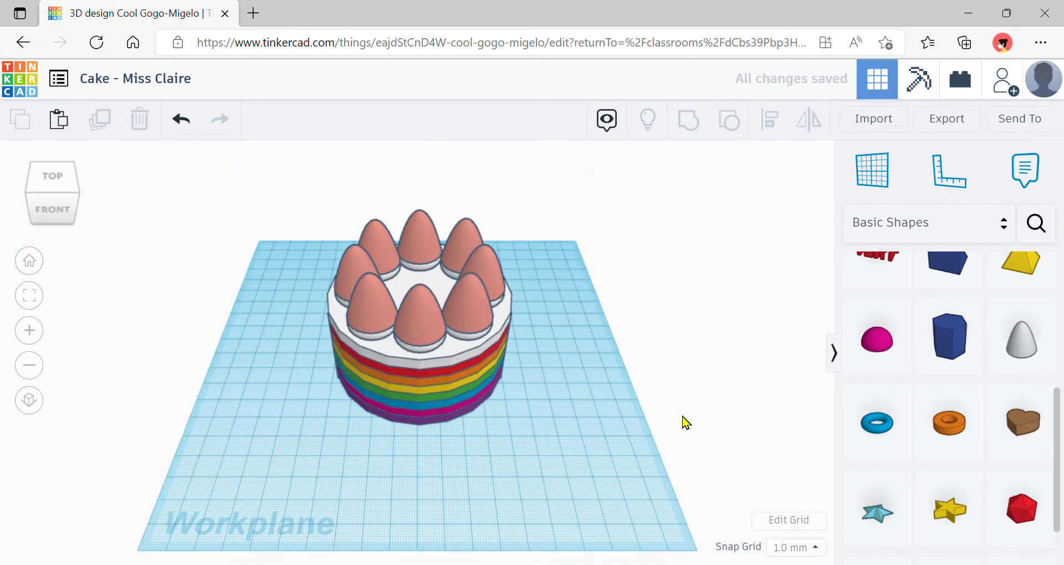